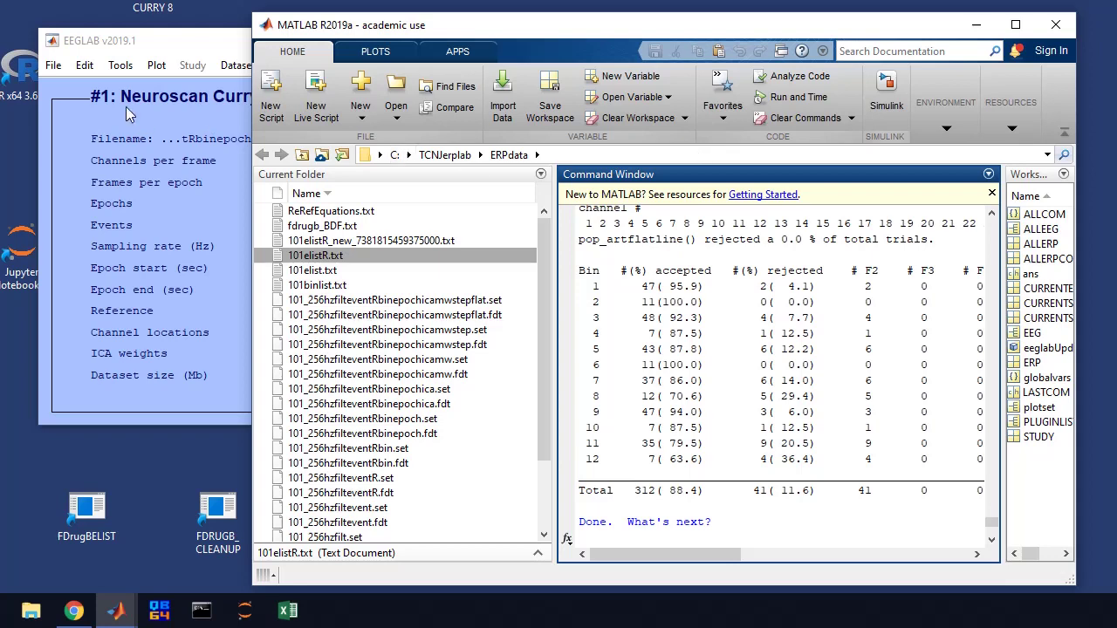
Raise the EEGLAB window with the 32-channel, 353-epoch dataset and view the ERPLAB menu.
{"action": "left_click", "coordinate": [159, 47]}
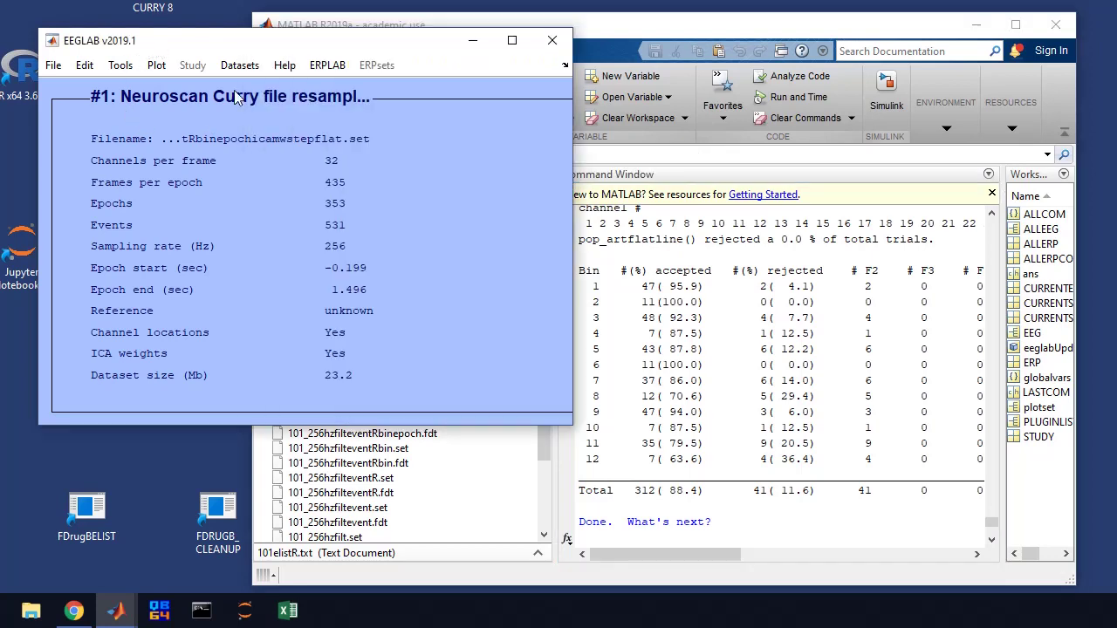
{"action": "left_click", "coordinate": [328, 65]}
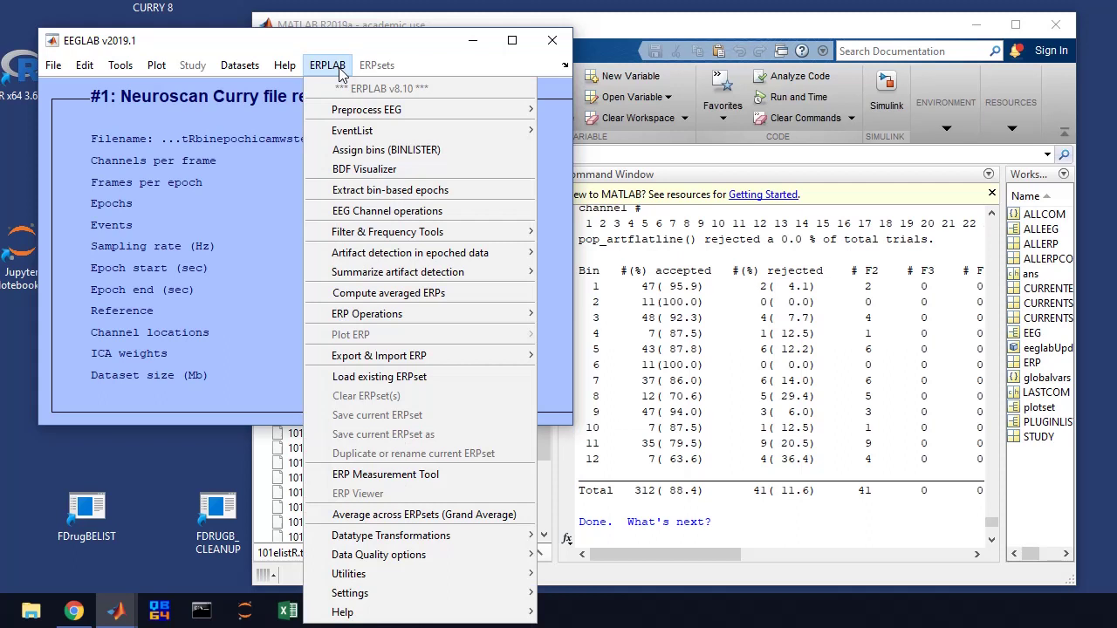
Open EEG Channel Operations and review the ReRefEquations subtracting .5*ch18 from each scalp channel.
{"action": "left_click", "coordinate": [402, 218]}
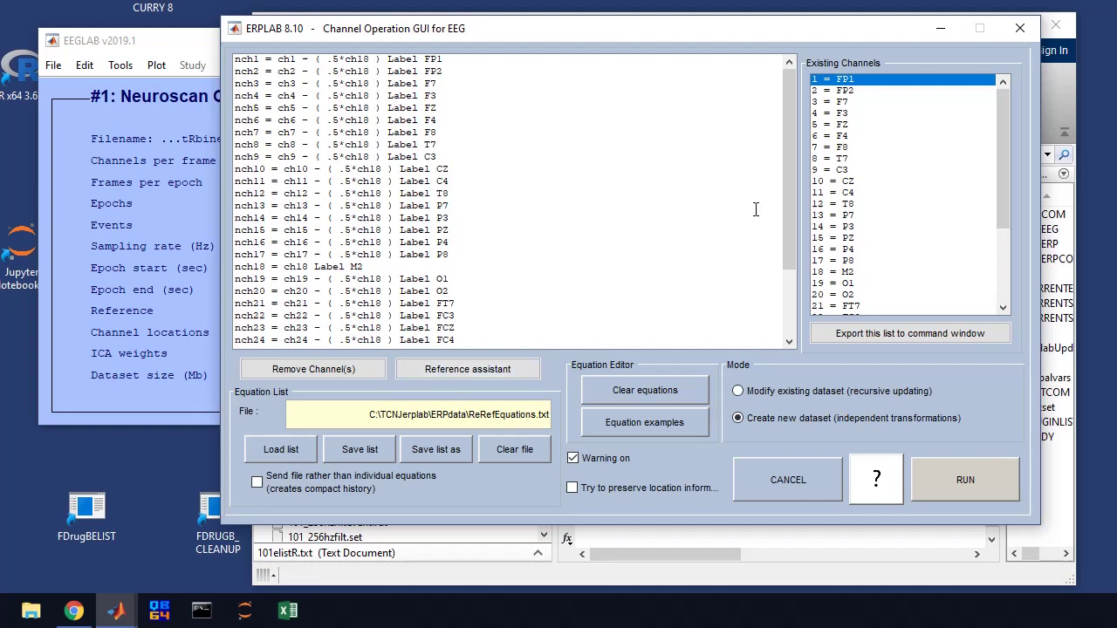
{"action": "scroll", "coordinate": [794, 209], "scroll_direction": "down", "scroll_amount": 2}
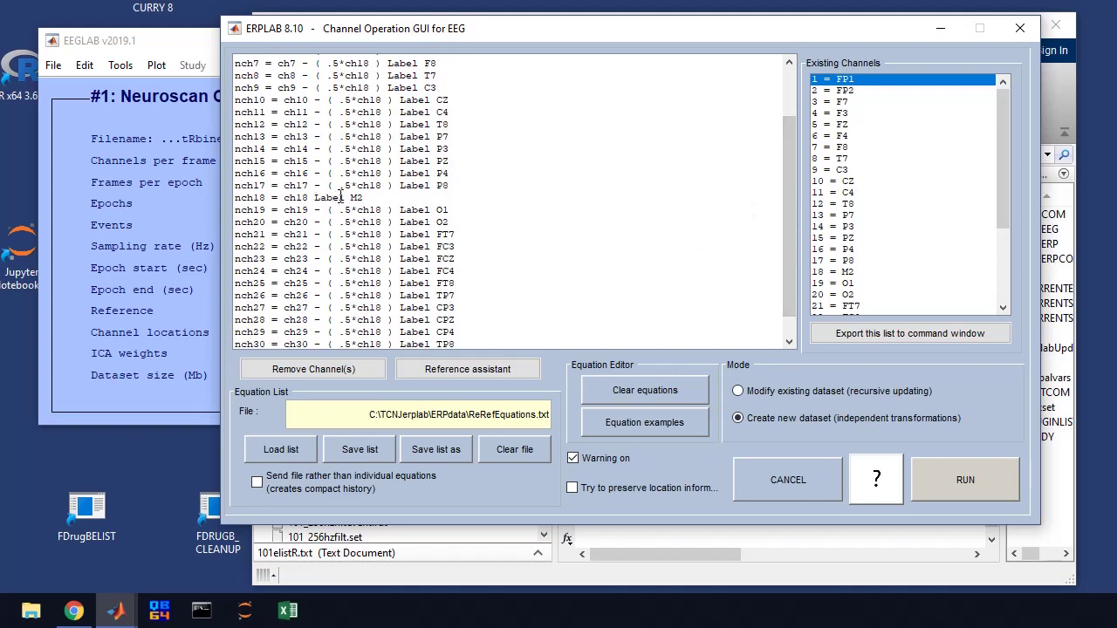
{"action": "left_click_drag", "start_coordinate": [789, 243], "coordinate": [789, 253]}
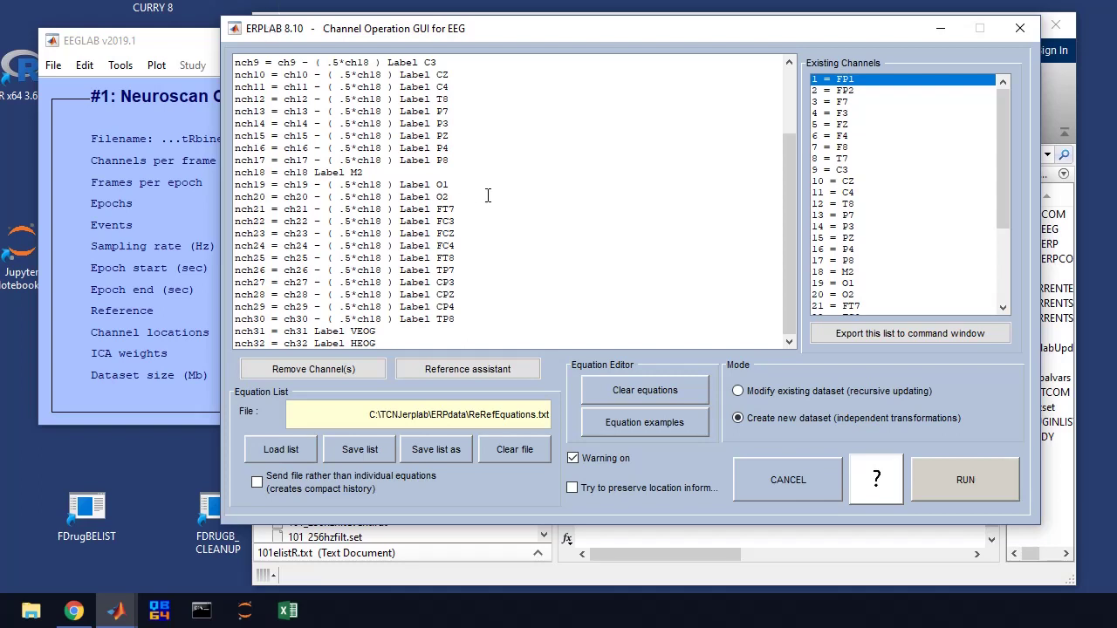
Run the re-referencing and save the new dataset as ...flatreref.set, overwriting it in memory.
{"action": "left_click", "coordinate": [972, 478]}
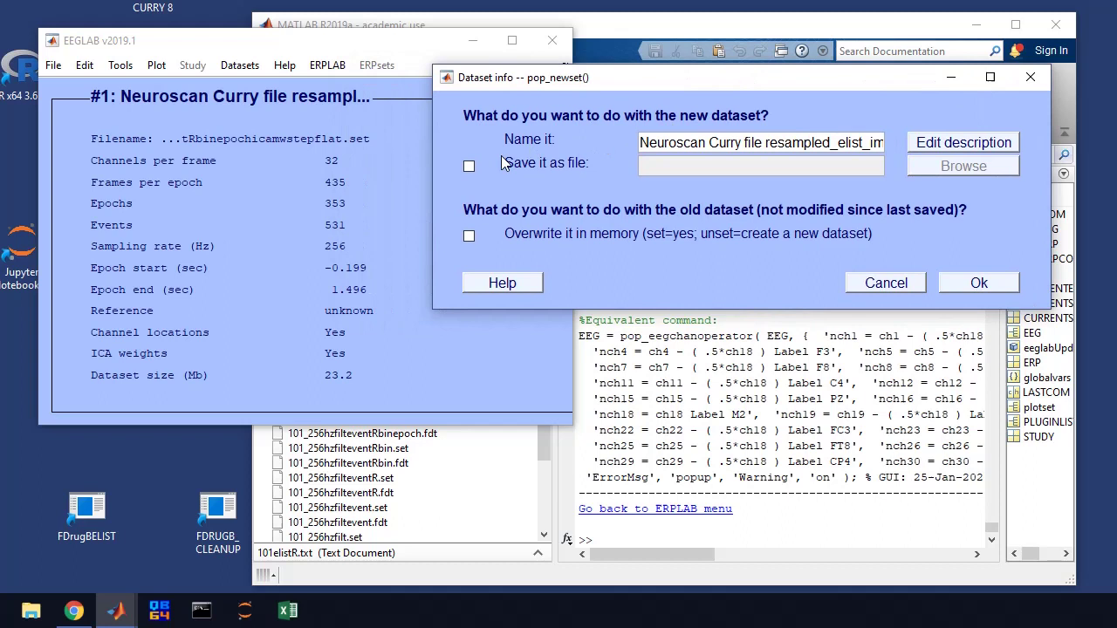
{"action": "left_click", "coordinate": [472, 167]}
{"action": "left_click", "coordinate": [470, 236]}
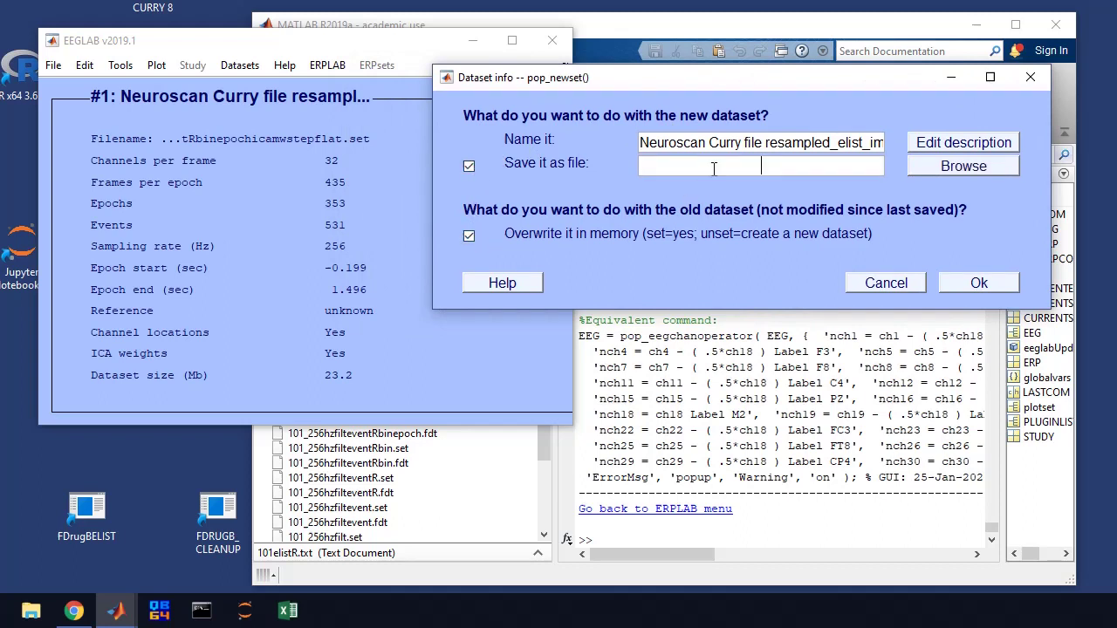
{"action": "left_click", "coordinate": [715, 166]}
{"action": "key", "text": "ctrl+v"}
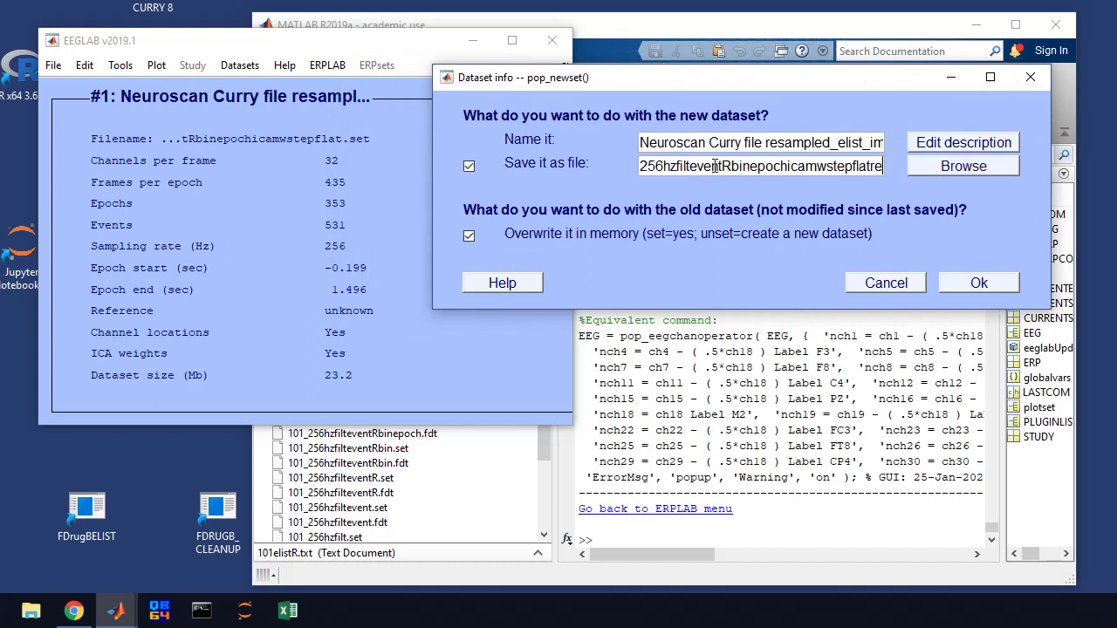
{"action": "key", "text": "ctrl+a"}
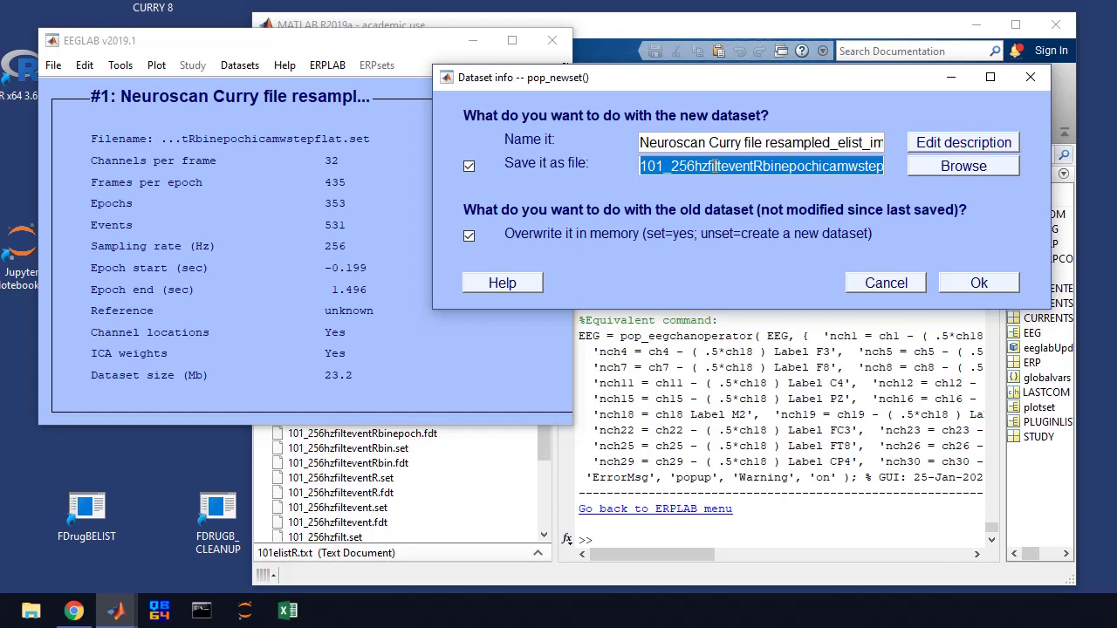
{"action": "left_click", "coordinate": [977, 283]}
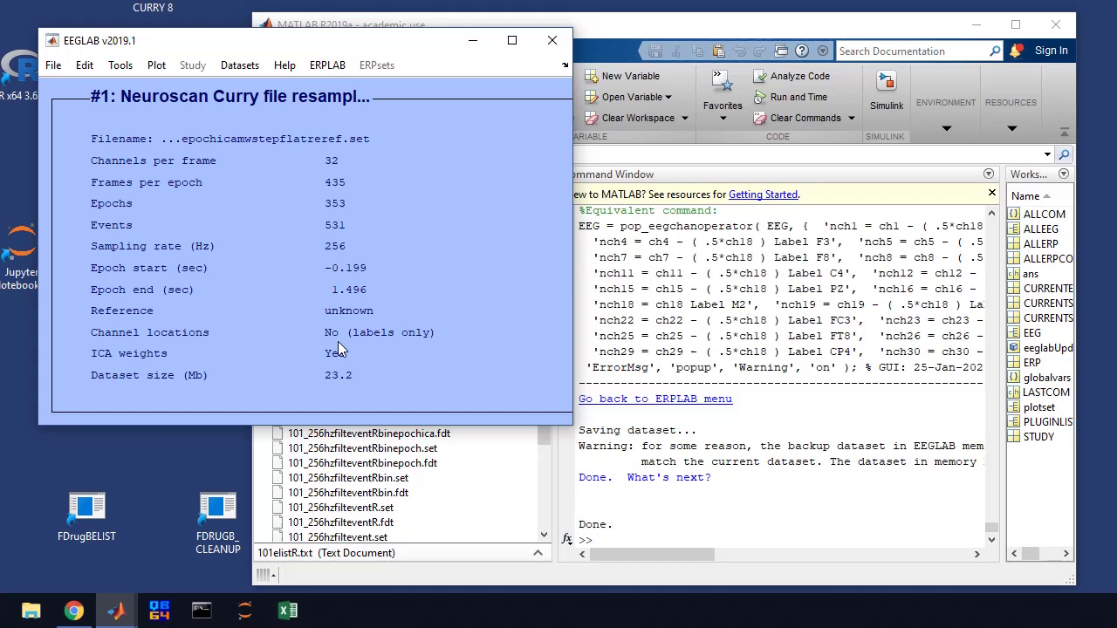
Look up channel locations from the Standard-10-5-Cap385_witheog.elp spherical file with eye channels.
{"action": "left_click", "coordinate": [83, 68]}
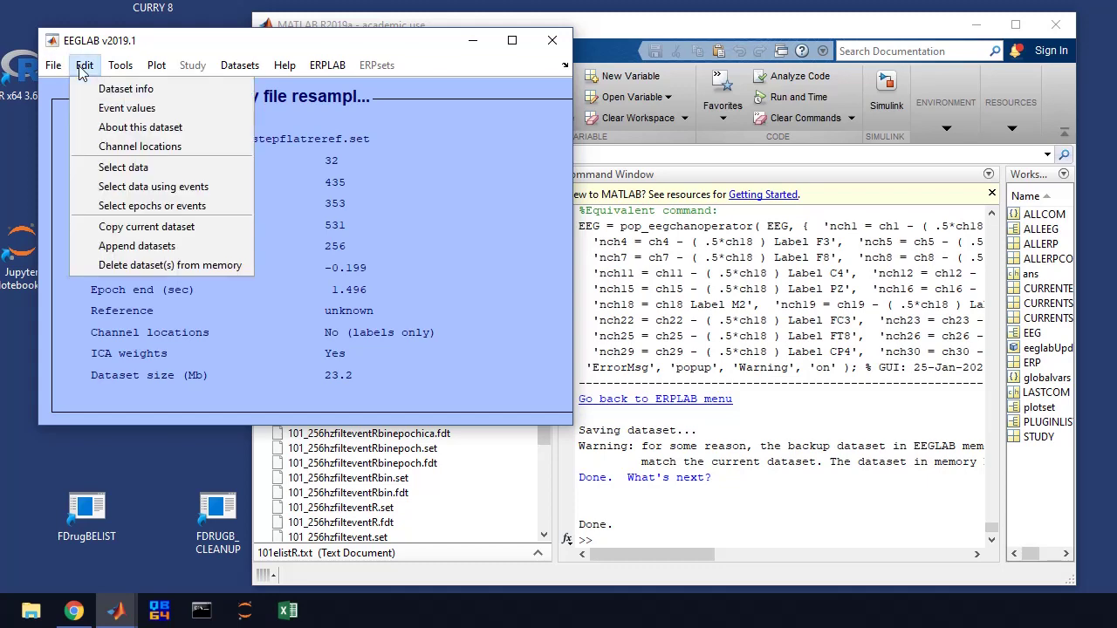
{"action": "left_click", "coordinate": [125, 154]}
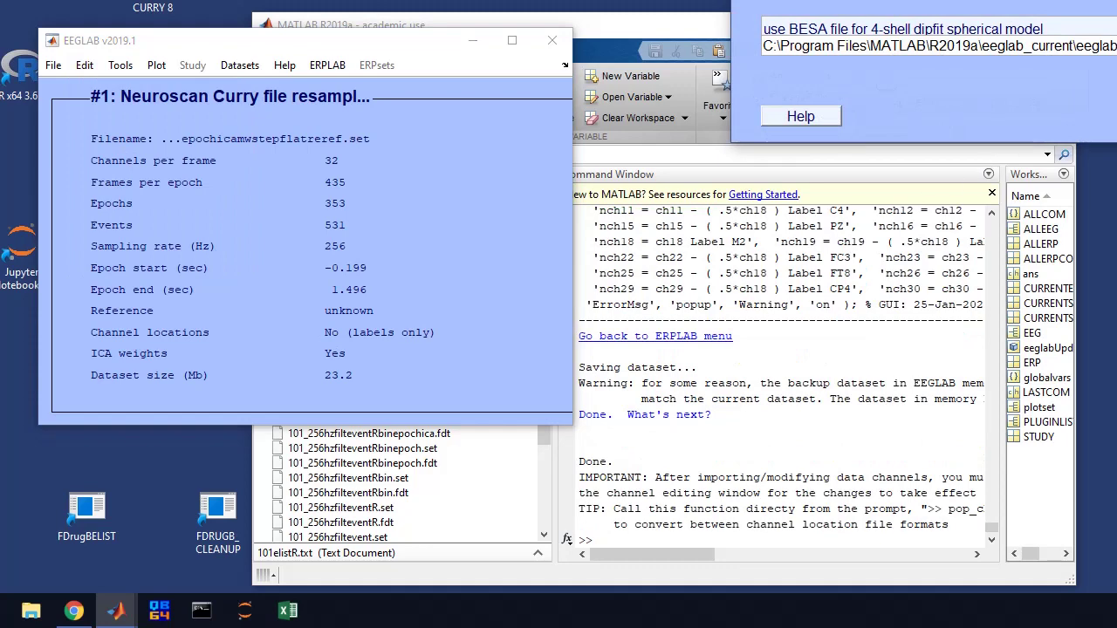
{"action": "left_click", "coordinate": [742, 210]}
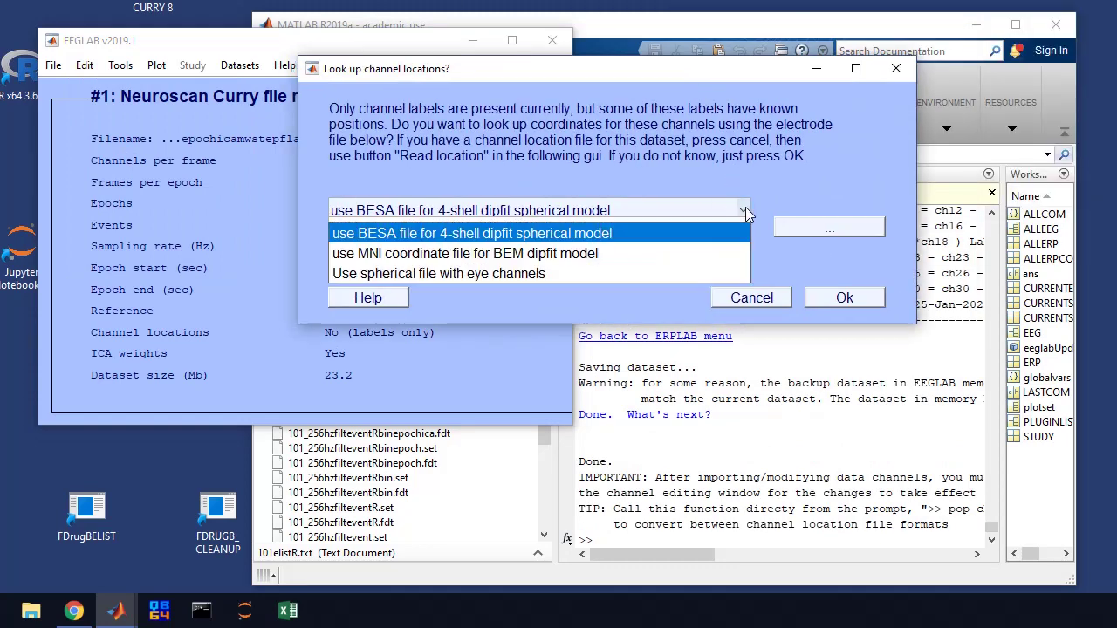
{"action": "left_click", "coordinate": [459, 277]}
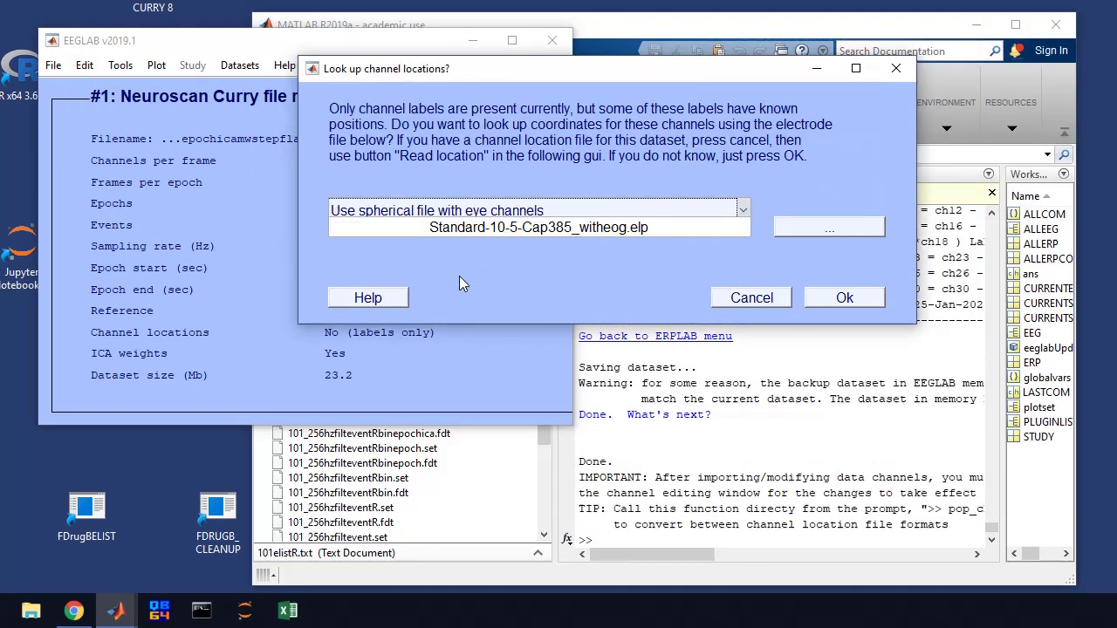
{"action": "left_click", "coordinate": [852, 301]}
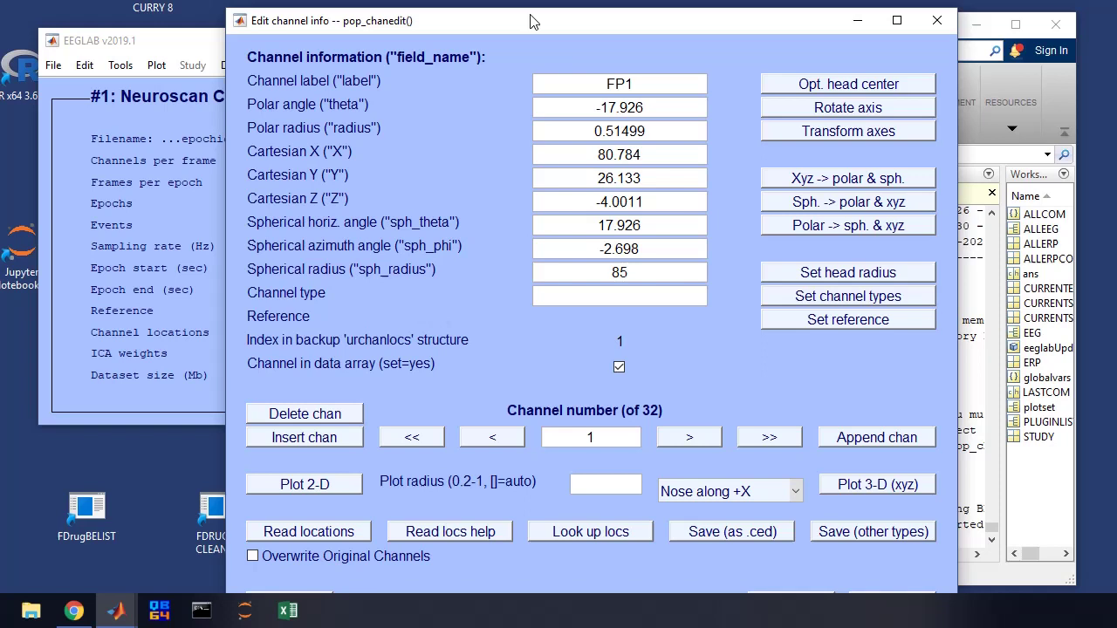
Review channels FP2 through FZ, accept the locations, and save the current dataset.
{"action": "left_click", "coordinate": [689, 439]}
{"action": "left_click", "coordinate": [689, 439]}
{"action": "left_click", "coordinate": [688, 439]}
{"action": "left_click", "coordinate": [689, 439]}
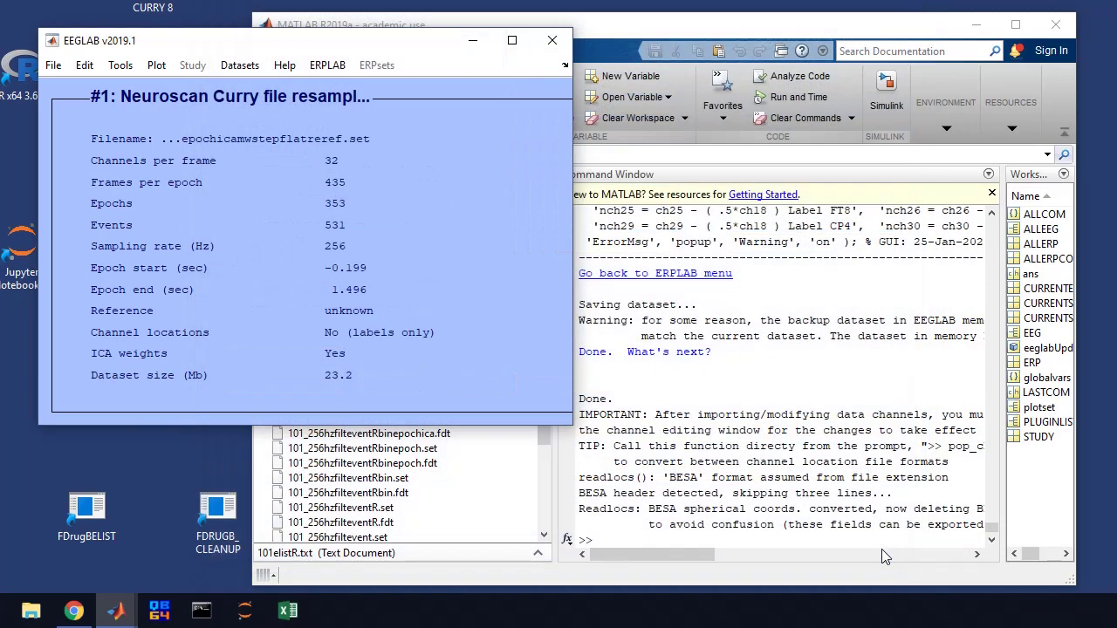
{"action": "left_click", "coordinate": [881, 548]}
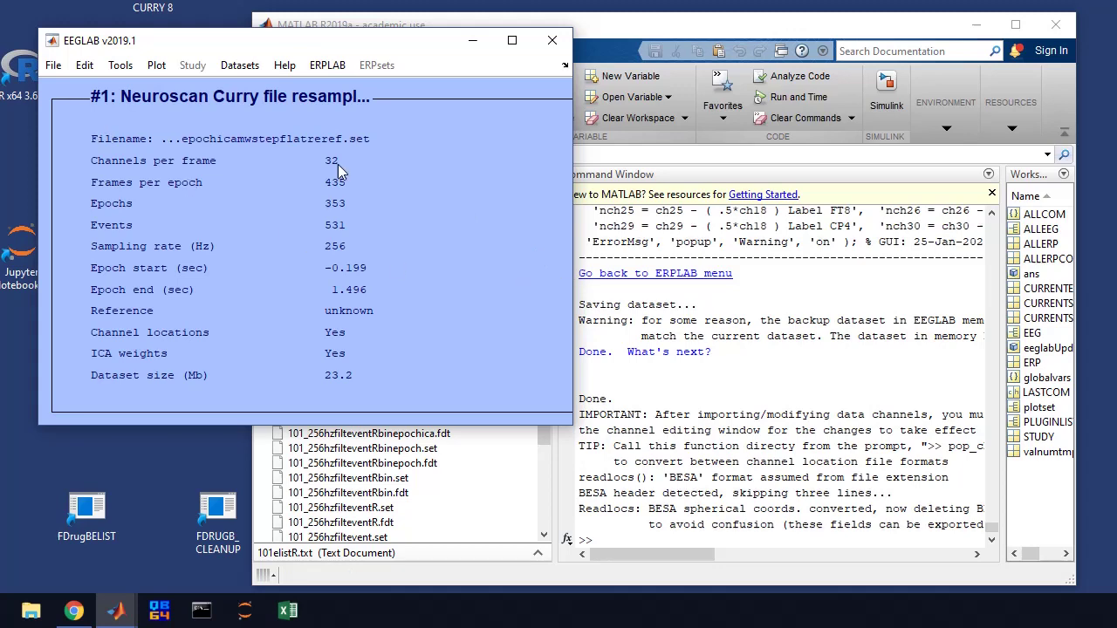
{"action": "left_click", "coordinate": [53, 64]}
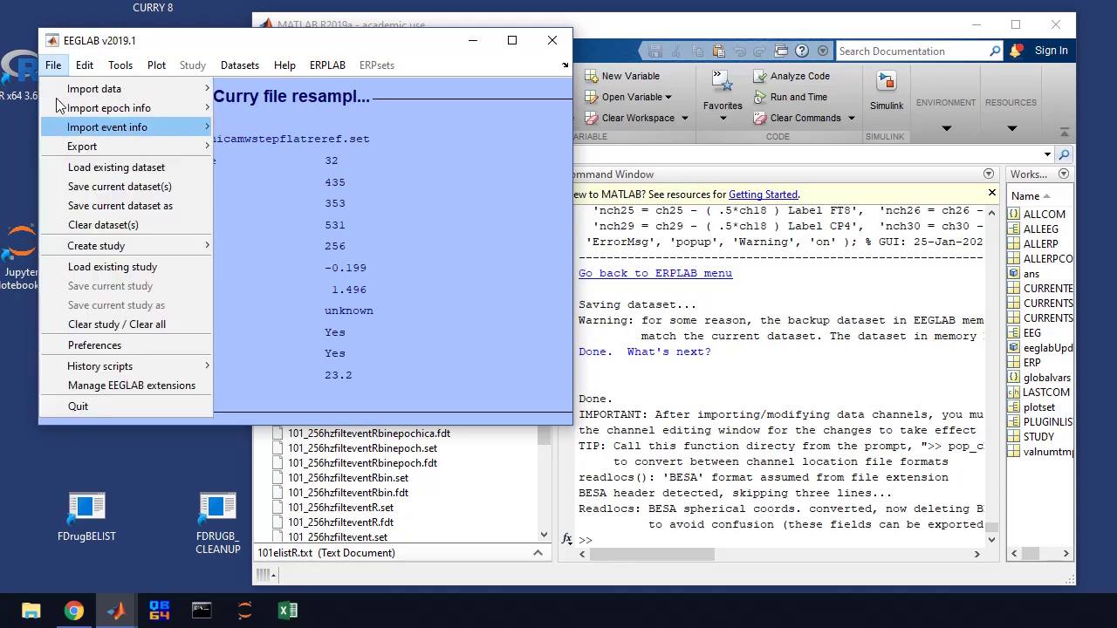
{"action": "left_click", "coordinate": [84, 189]}
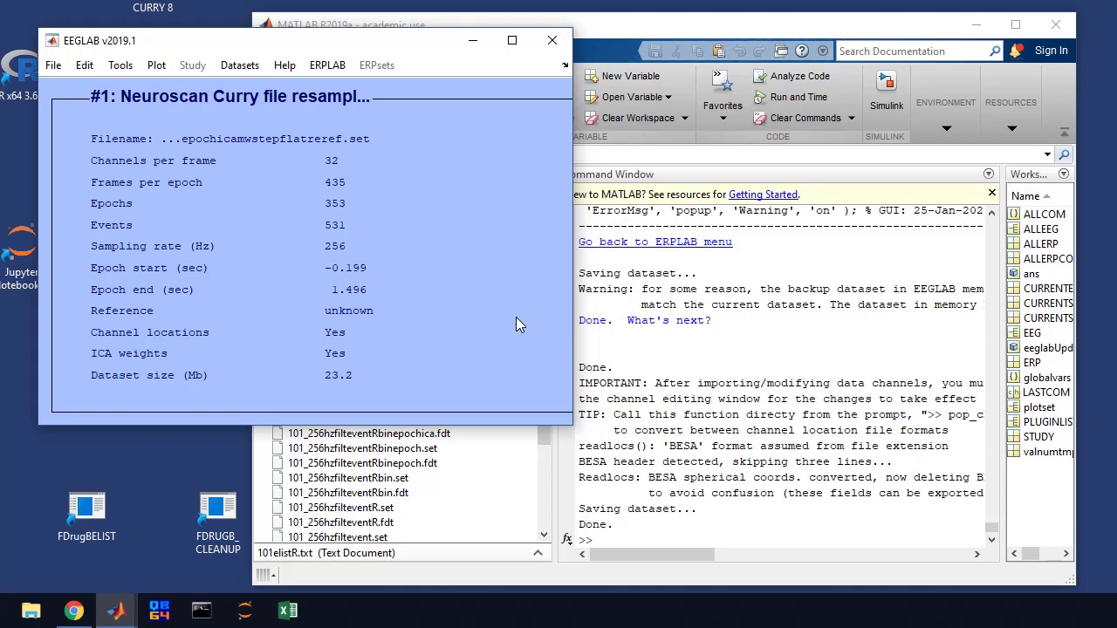
Compute averaged ERPs into an ERPset named 101_erps, saved to file under the same name.
{"action": "left_click", "coordinate": [328, 67]}
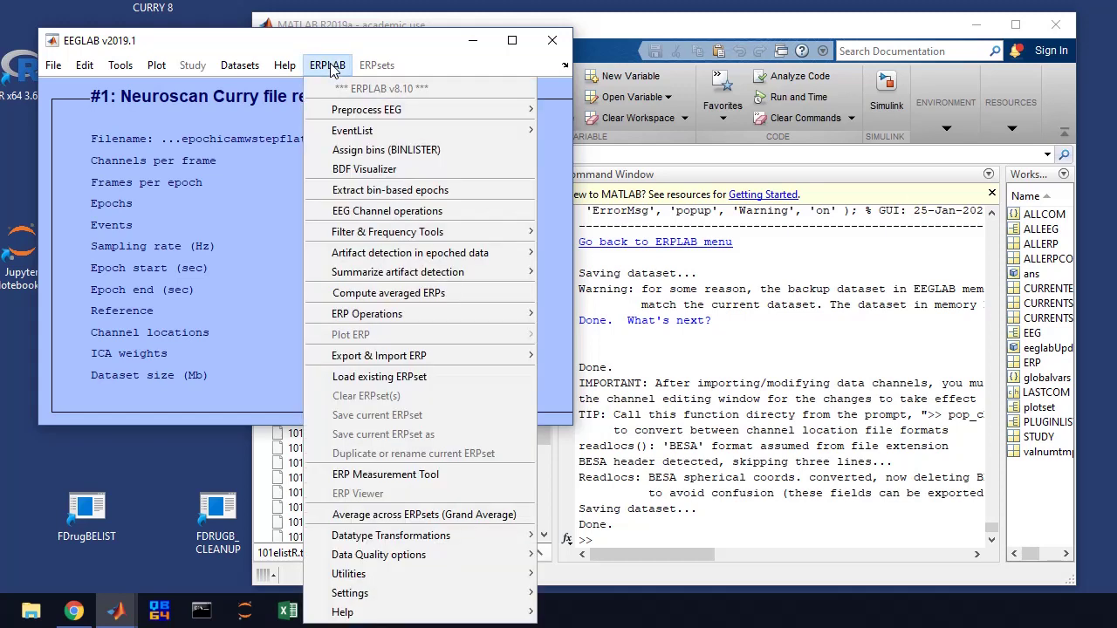
{"action": "left_click", "coordinate": [404, 294]}
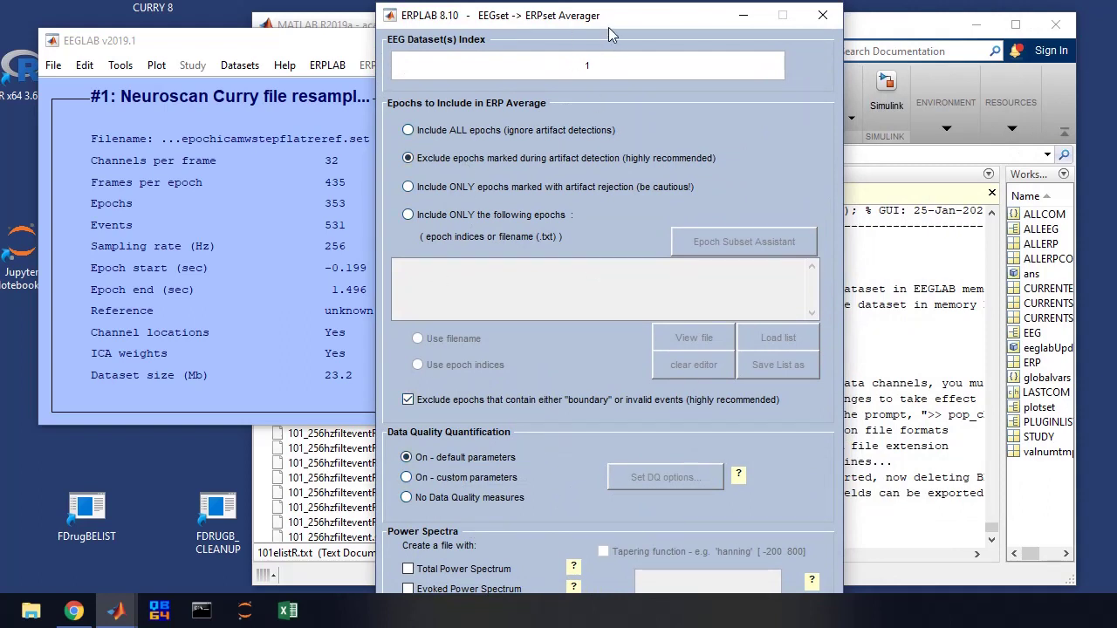
{"action": "left_click_drag", "start_coordinate": [608, 27], "coordinate": [570, 2]}
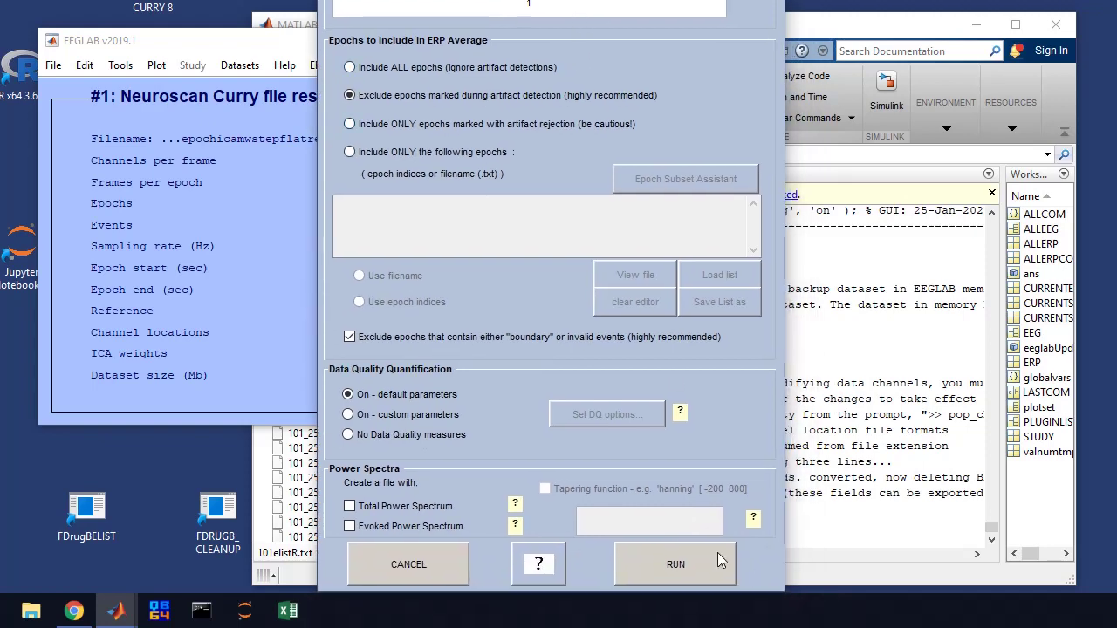
{"action": "left_click", "coordinate": [688, 563]}
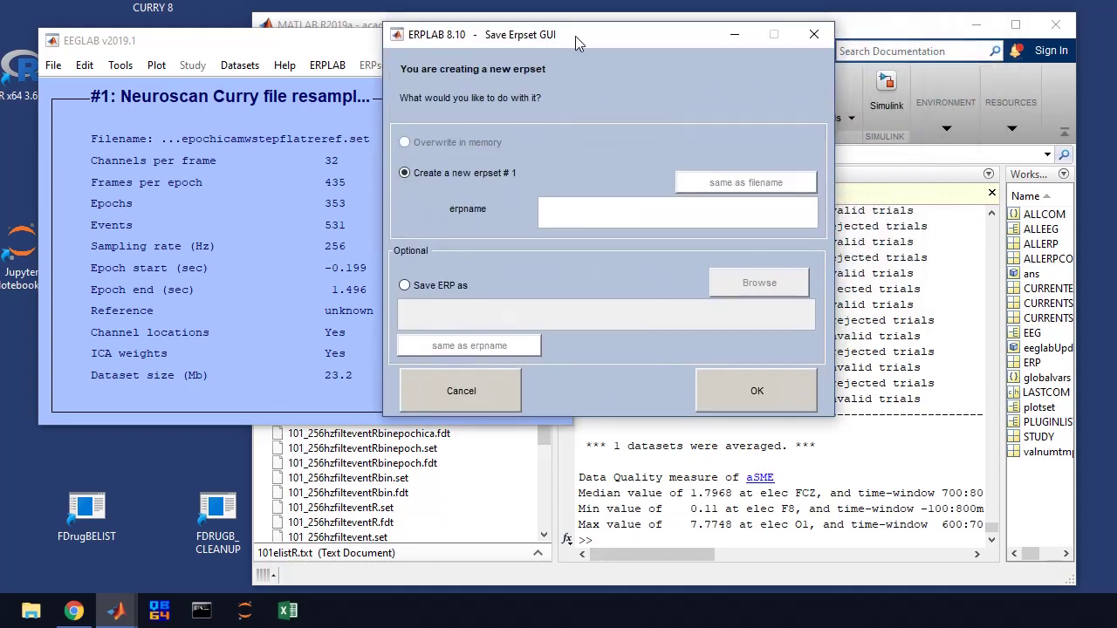
{"action": "left_click", "coordinate": [667, 215]}
{"action": "type", "text": "101_erps"}
{"action": "left_click", "coordinate": [404, 286]}
{"action": "left_click", "coordinate": [471, 346]}
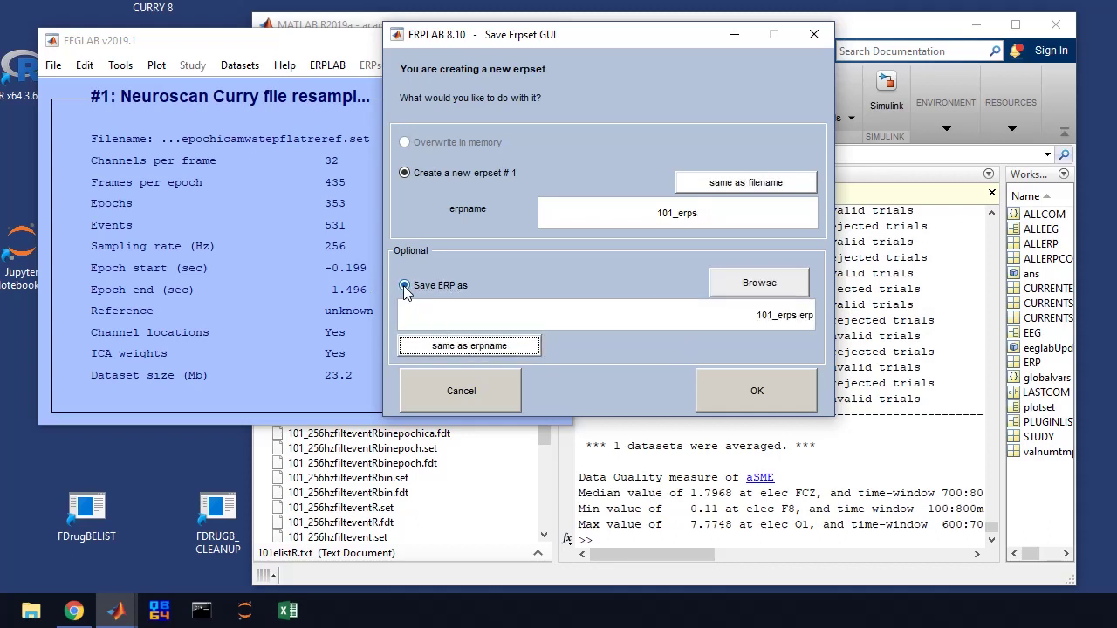
{"action": "left_click", "coordinate": [769, 390]}
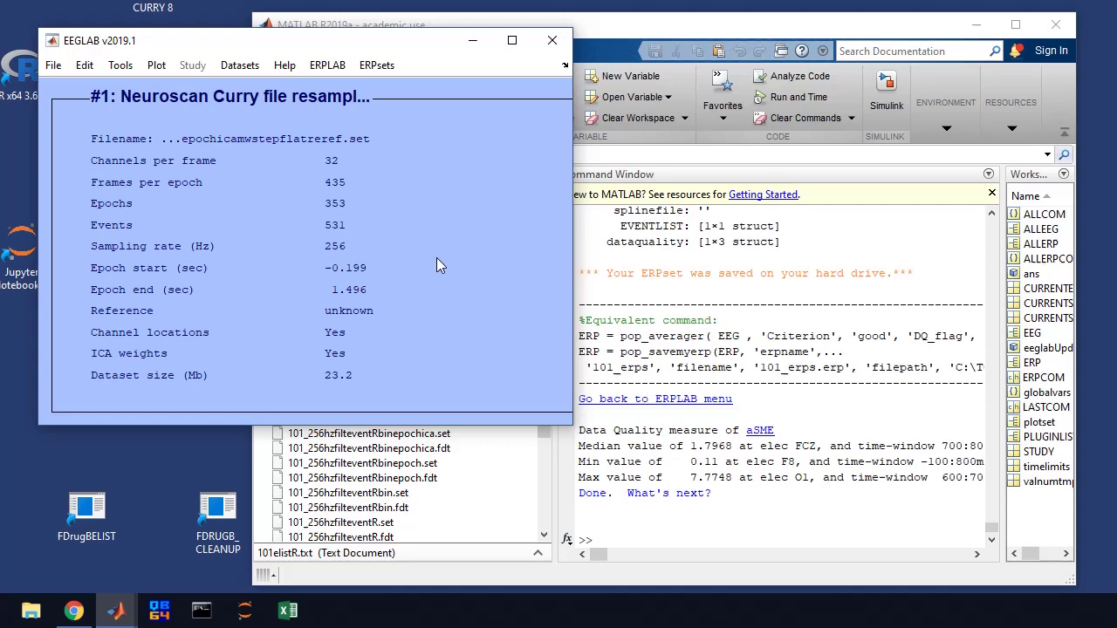
Run the FDrugBdifferps bin equations, keeping bin13's equation intact, to add difference bins 13–17.
{"action": "left_click", "coordinate": [321, 70]}
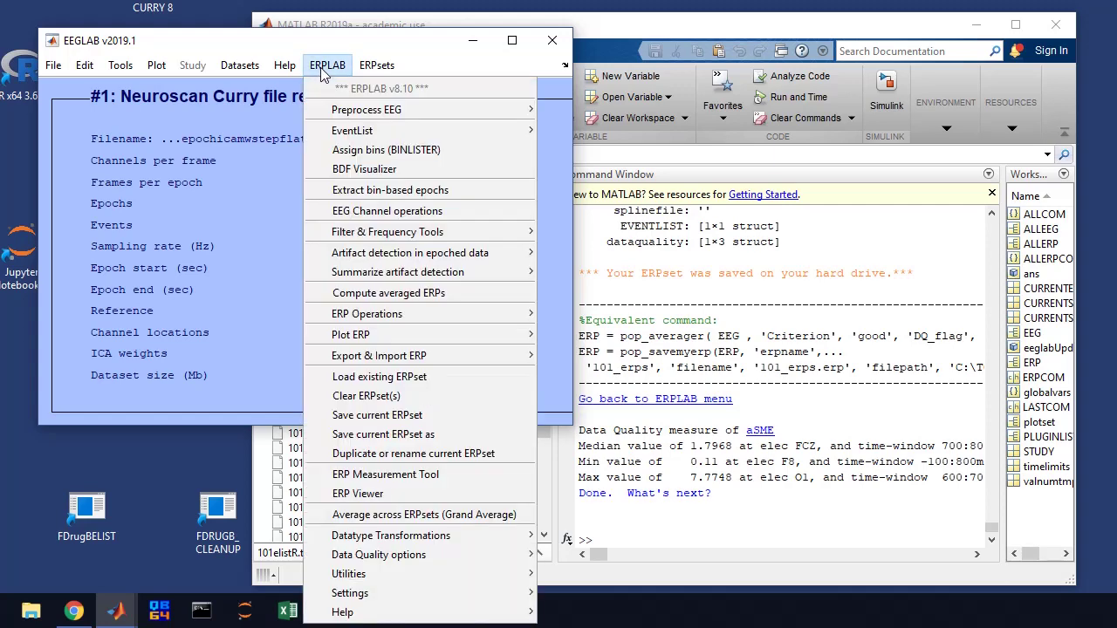
{"action": "mouse_move", "coordinate": [409, 313]}
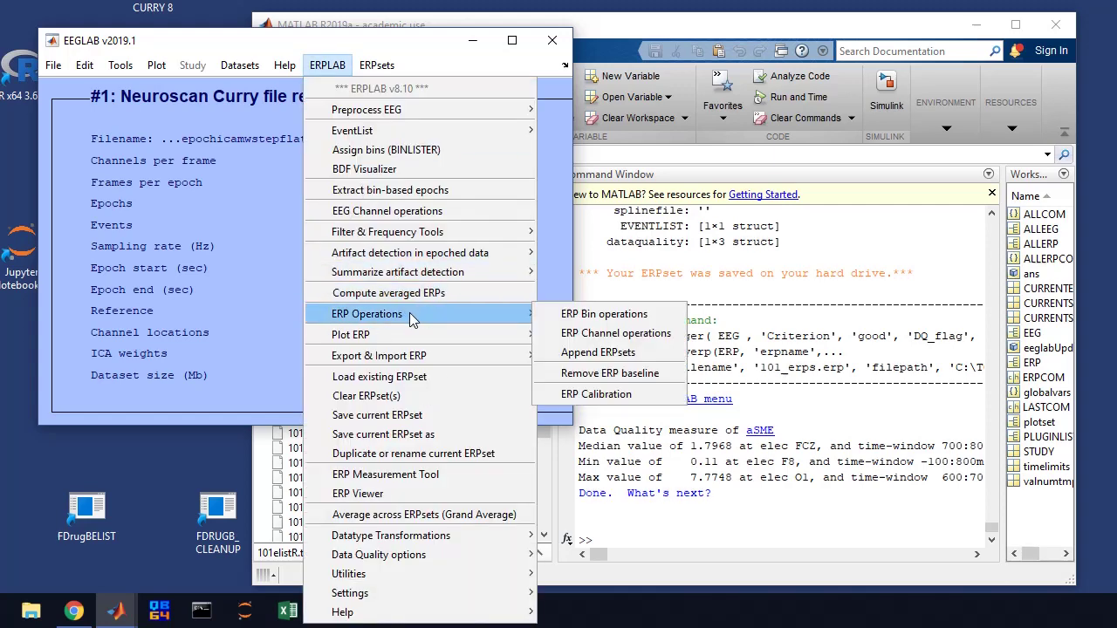
{"action": "left_click", "coordinate": [633, 321]}
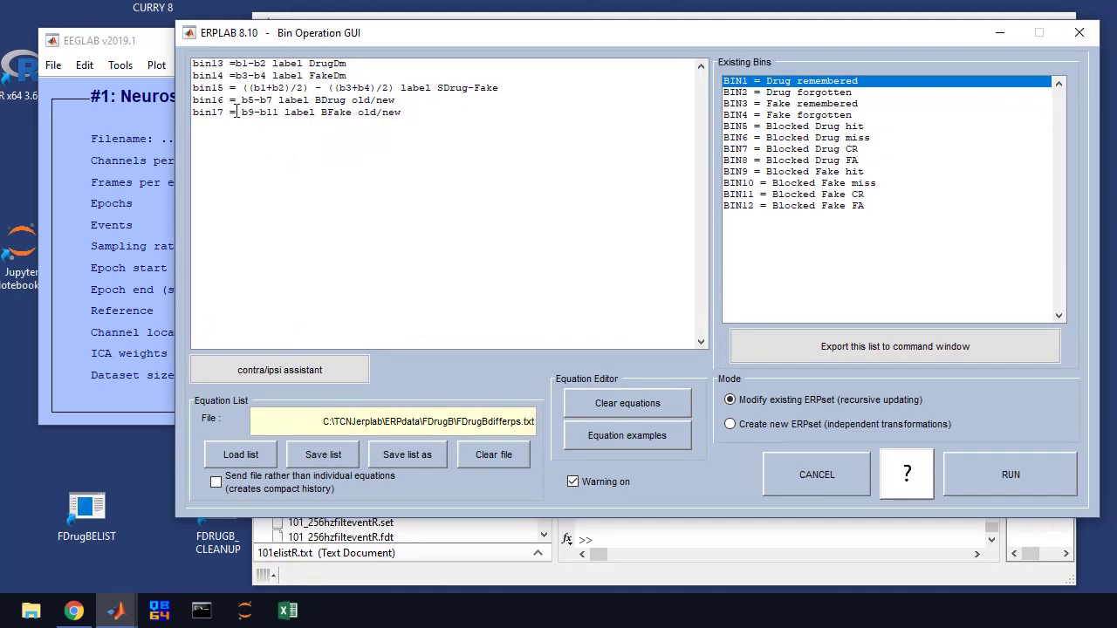
{"action": "left_click", "coordinate": [264, 62]}
{"action": "key", "text": "BackSpace"}
{"action": "type", "text": "3"}
{"action": "key", "text": "BackSpace"}
{"action": "type", "text": "2"}
{"action": "left_click", "coordinate": [1031, 475]}
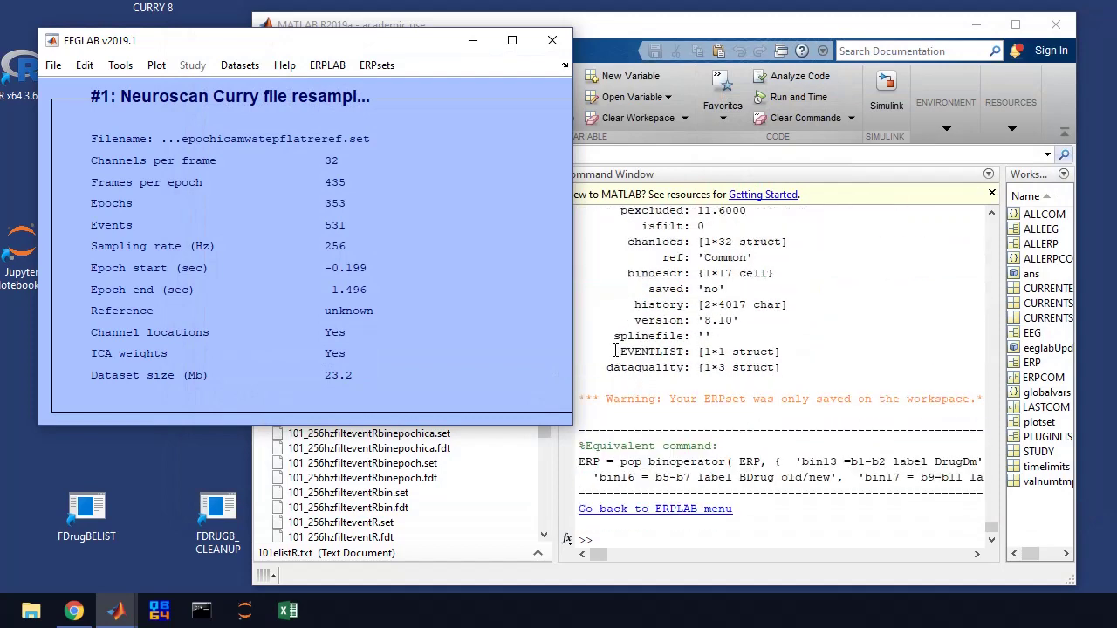
Save the 17-bin ERPset over 101_erps.erp in the ERPdata folder, confirming the replace.
{"action": "left_click", "coordinate": [324, 67]}
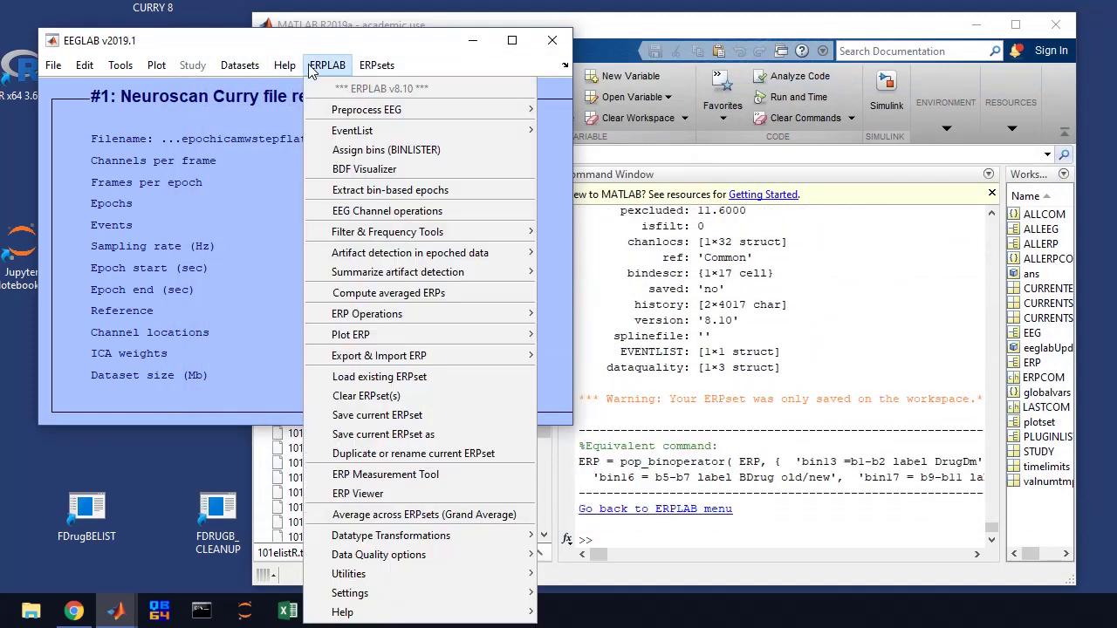
{"action": "left_click", "coordinate": [397, 416]}
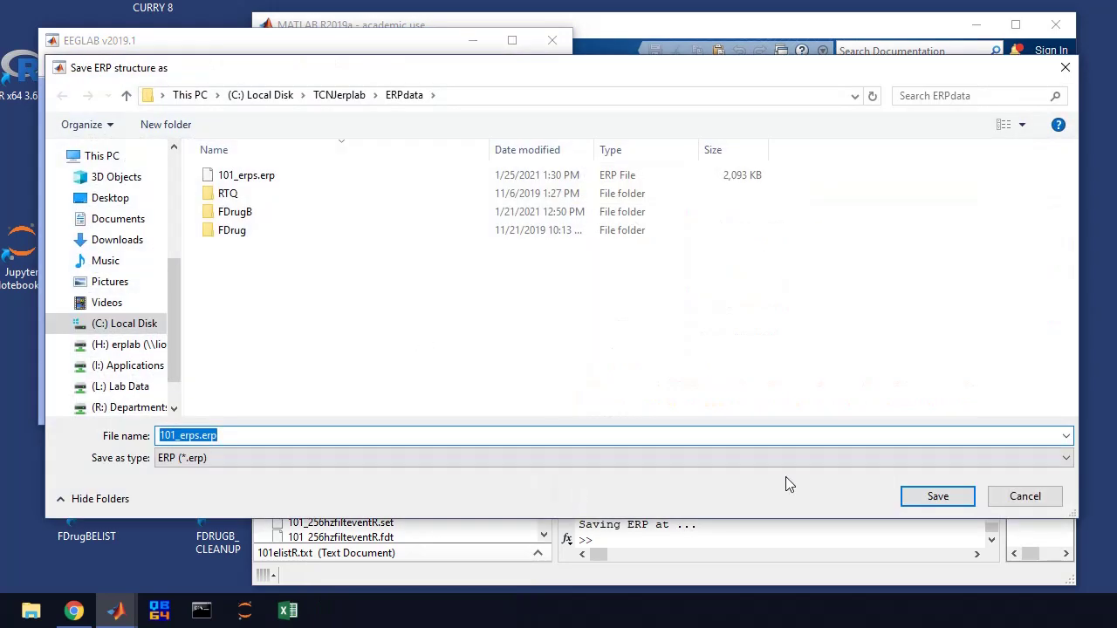
{"action": "left_click", "coordinate": [921, 499]}
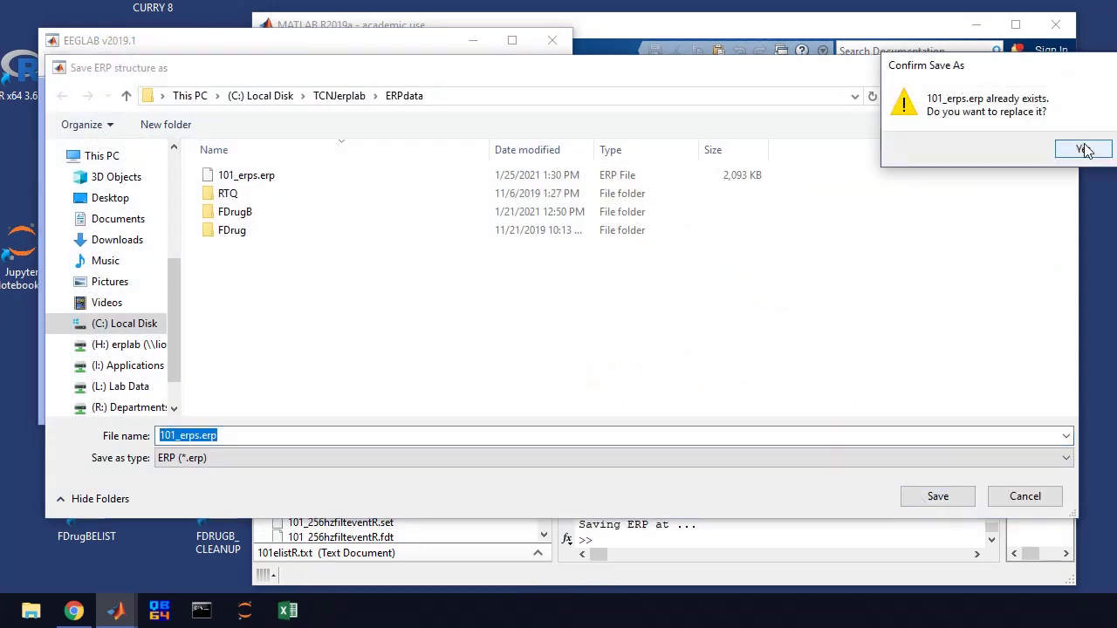
{"action": "left_click", "coordinate": [1082, 151]}
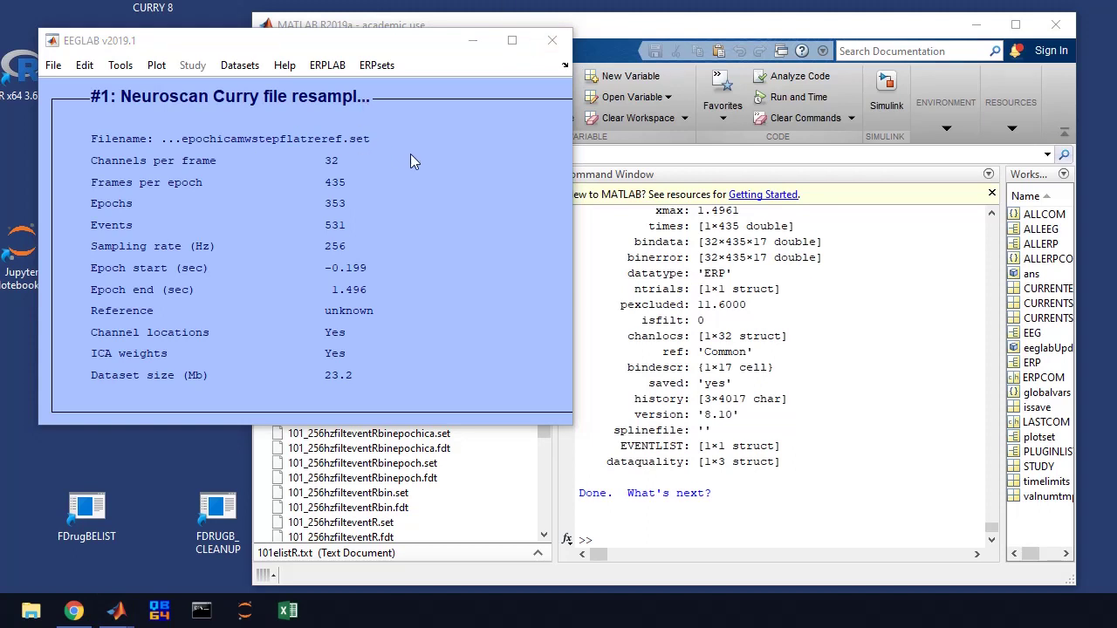
Limit the ERP waveform plot to BIN5, BIN7, BIN9 and BIN11 (Blocked Drug/Fake hit and CR).
{"action": "left_click", "coordinate": [331, 68]}
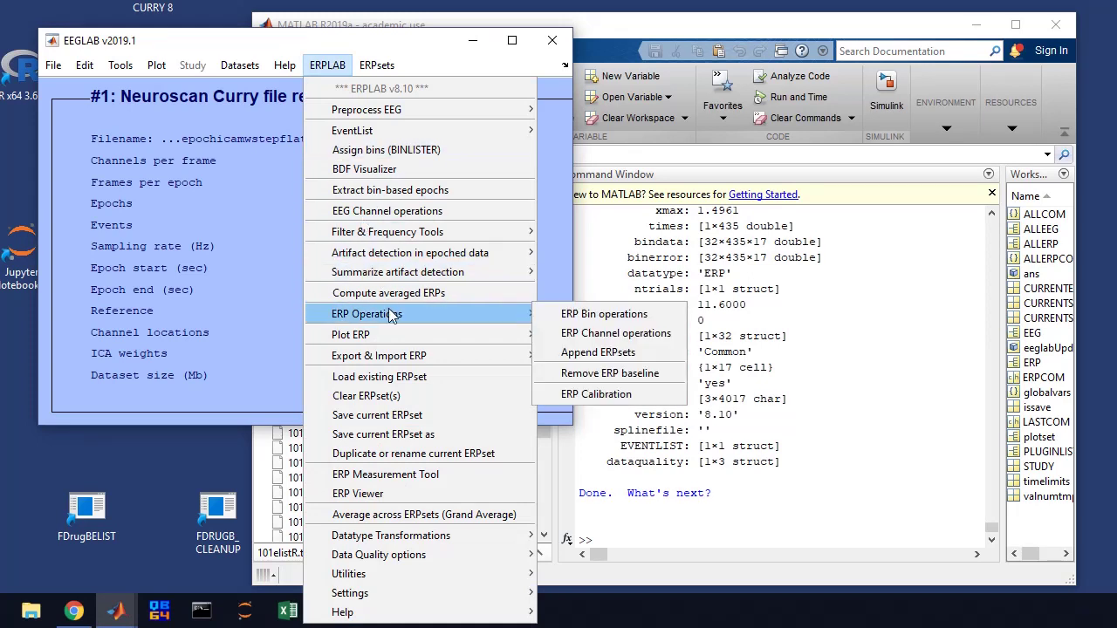
{"action": "mouse_move", "coordinate": [437, 360]}
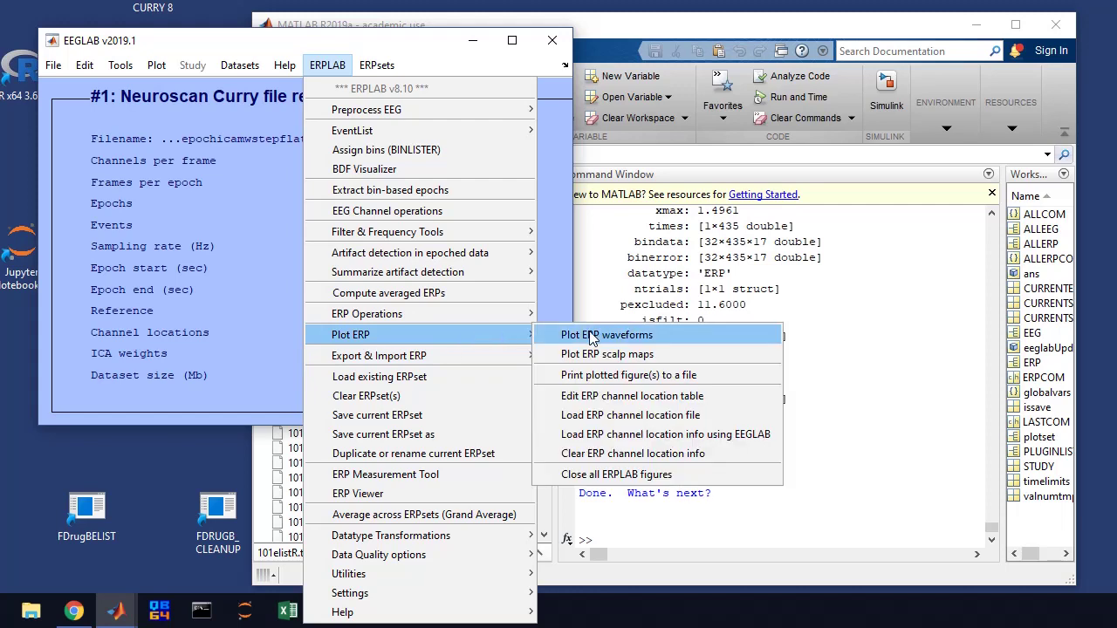
{"action": "left_click", "coordinate": [590, 337]}
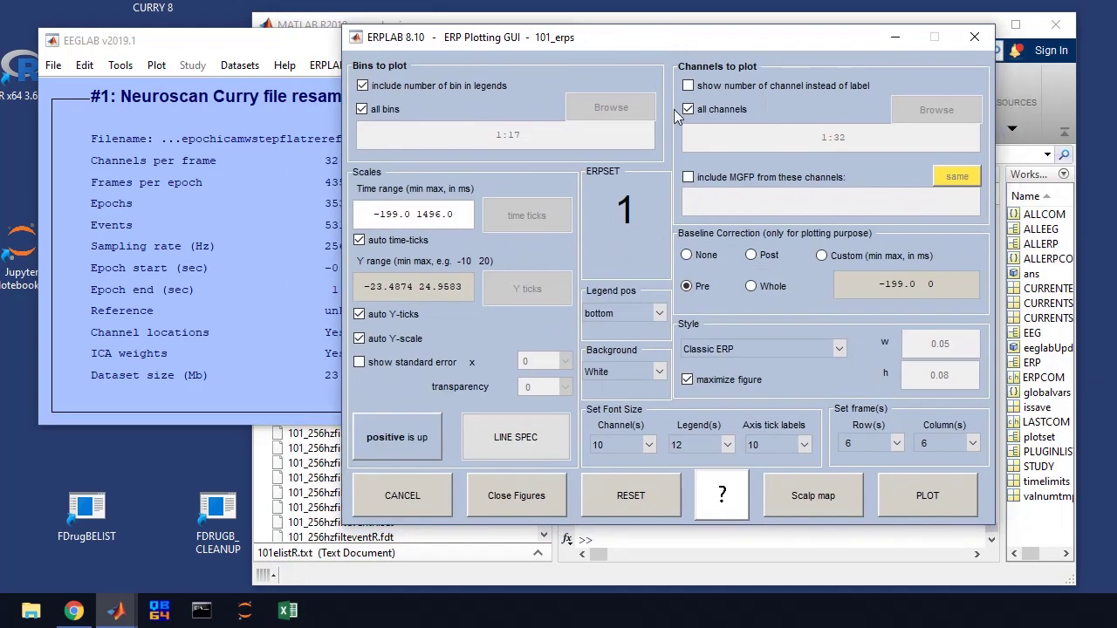
{"action": "left_click", "coordinate": [362, 109]}
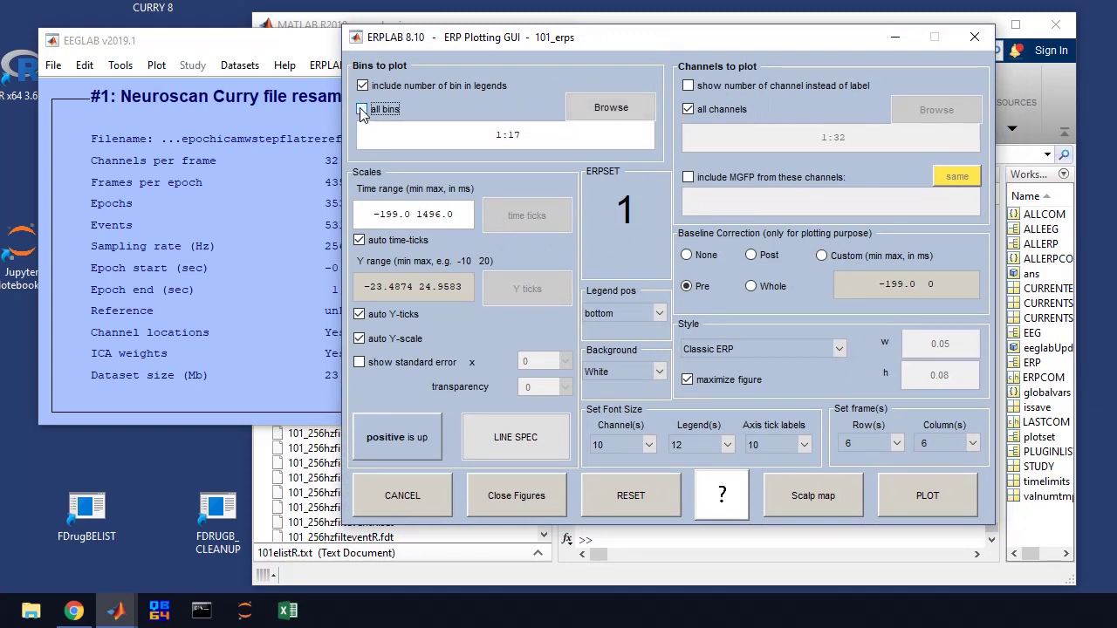
{"action": "left_click", "coordinate": [616, 111]}
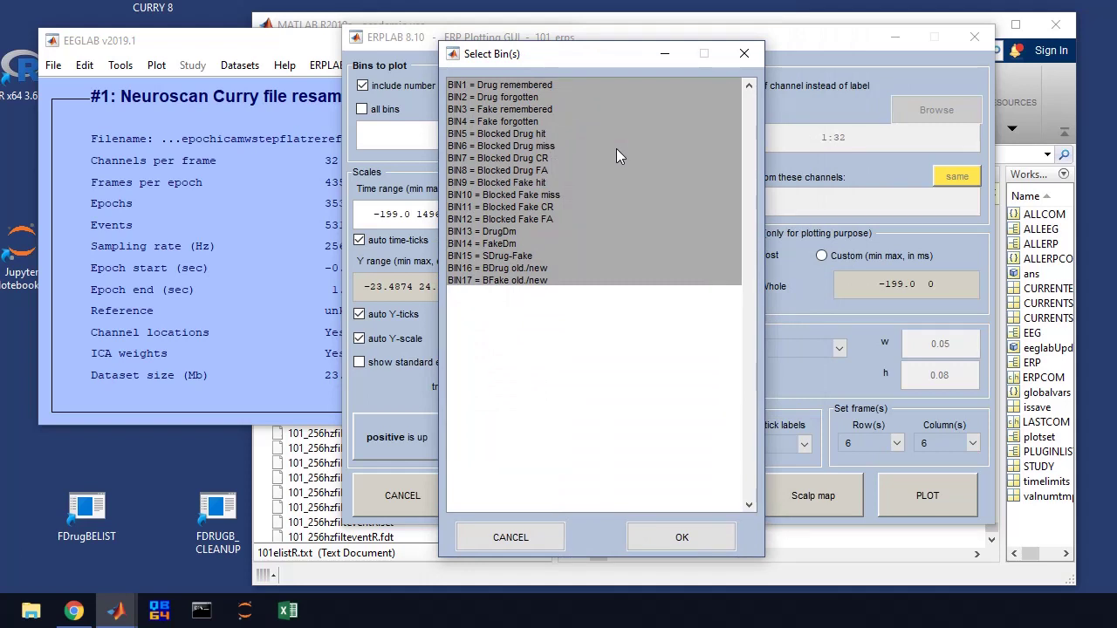
{"action": "left_click", "coordinate": [479, 135]}
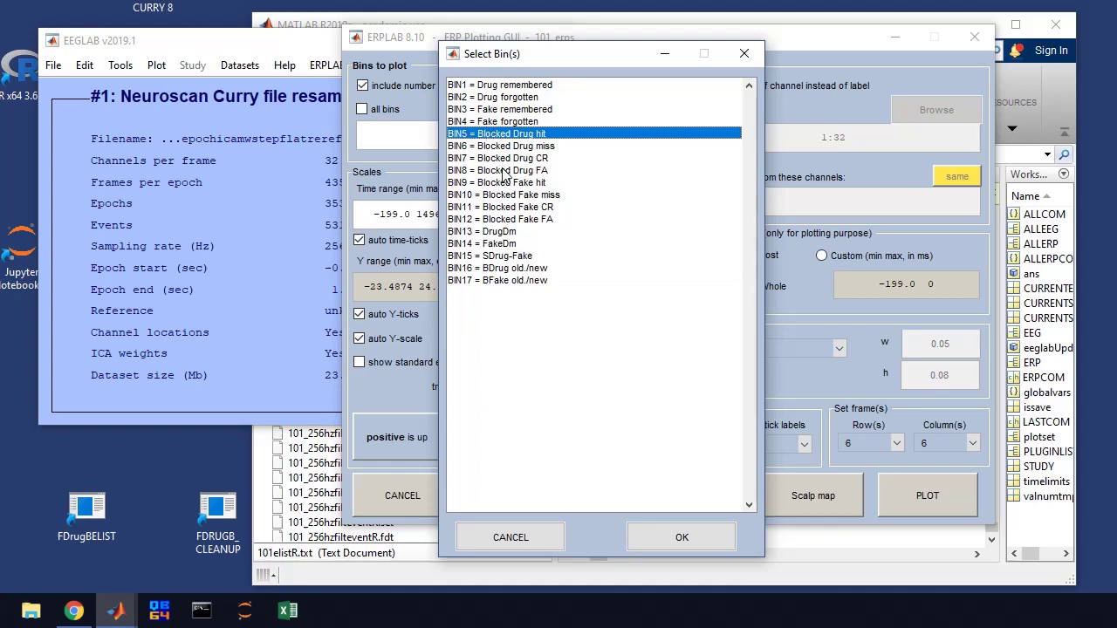
{"action": "left_click", "coordinate": [498, 158], "text": "ctrl"}
{"action": "left_click", "coordinate": [499, 182], "text": "ctrl"}
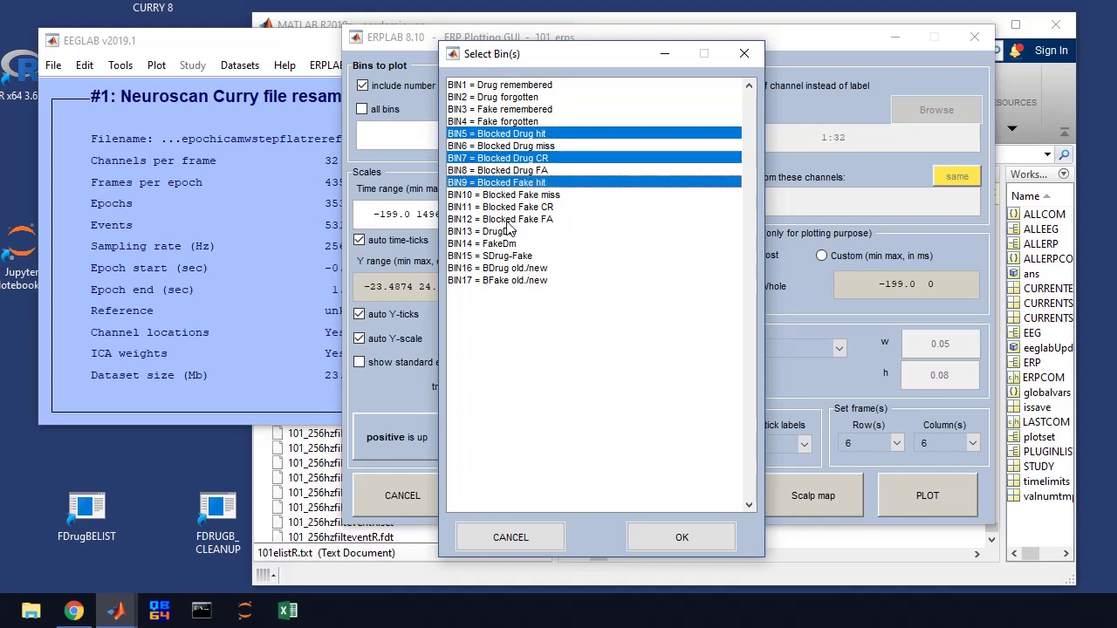
{"action": "left_click", "coordinate": [506, 207], "text": "ctrl"}
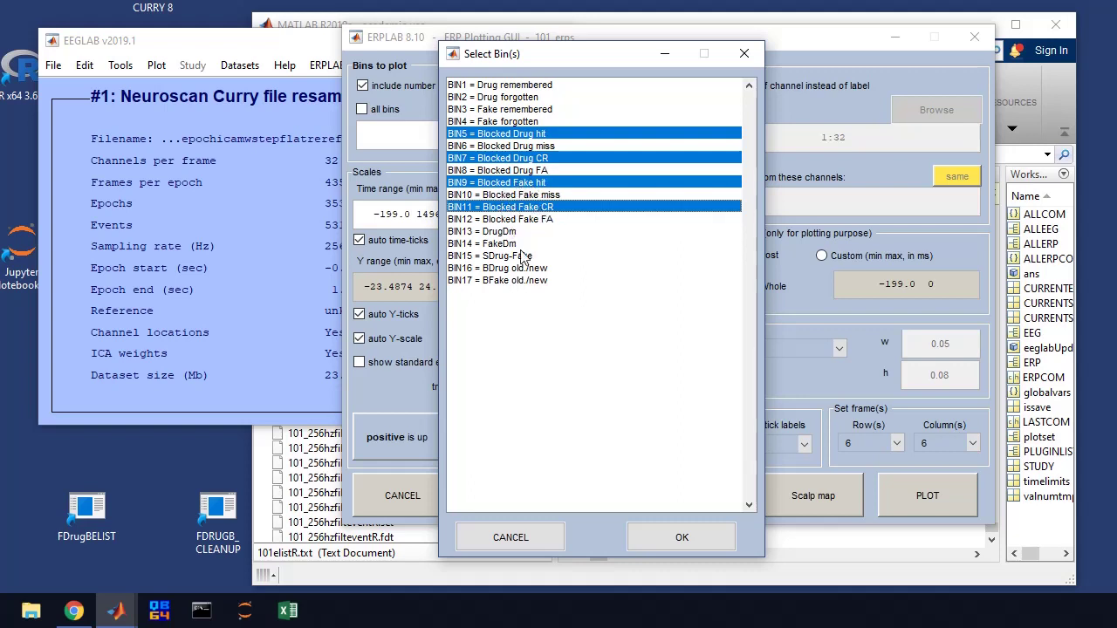
{"action": "left_click", "coordinate": [676, 541]}
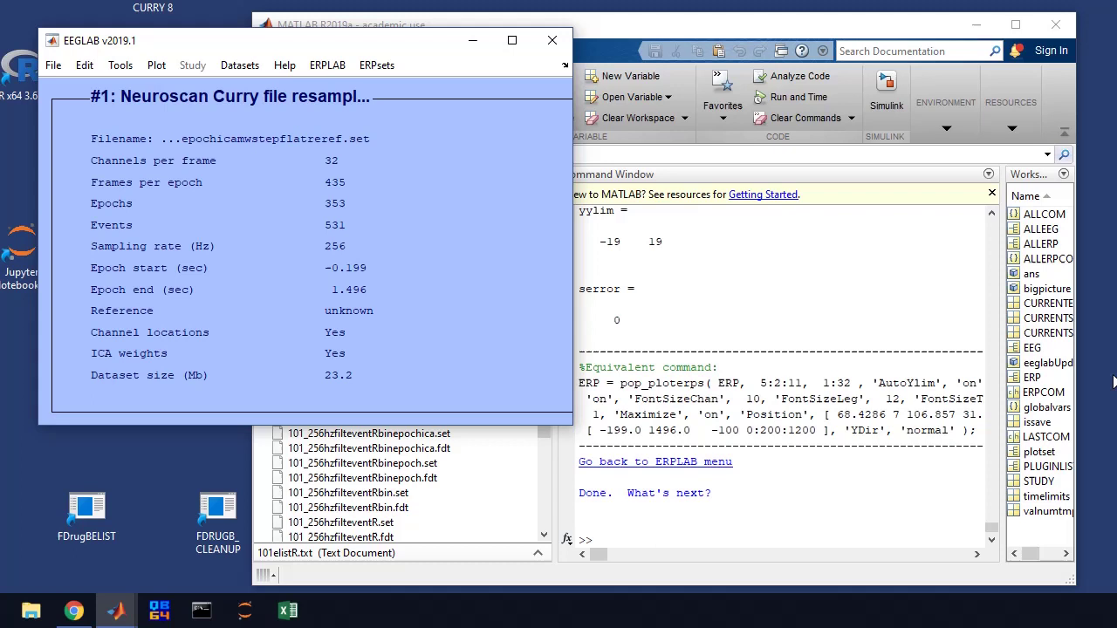
Close the bins 5, 7, 9 and 11 waveform figure and return to the ERPLAB menu.
{"action": "left_click", "coordinate": [327, 66]}
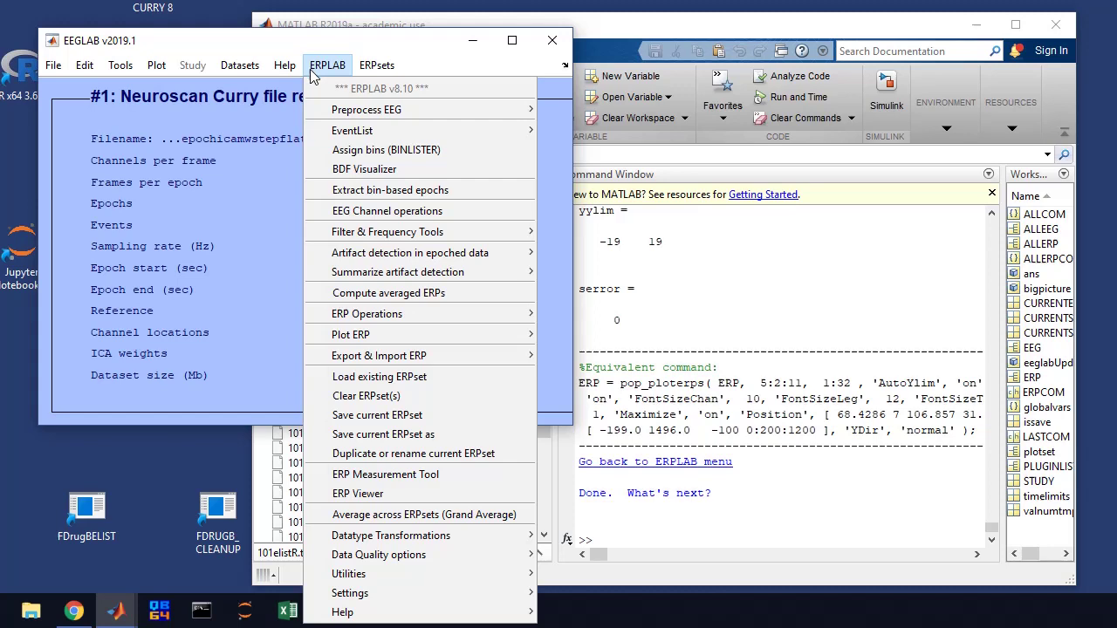
Open ERP scalp map settings and choose BIN15, BIN16 BDrug old/new and BIN17 BFake old/new.
{"action": "mouse_move", "coordinate": [371, 336]}
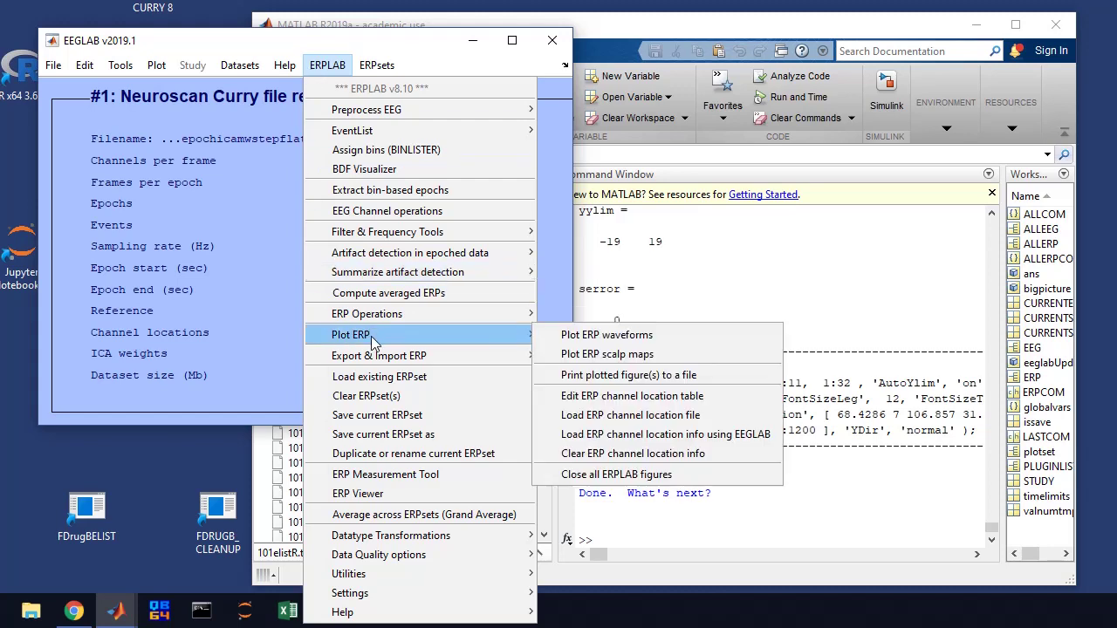
{"action": "left_click", "coordinate": [586, 354]}
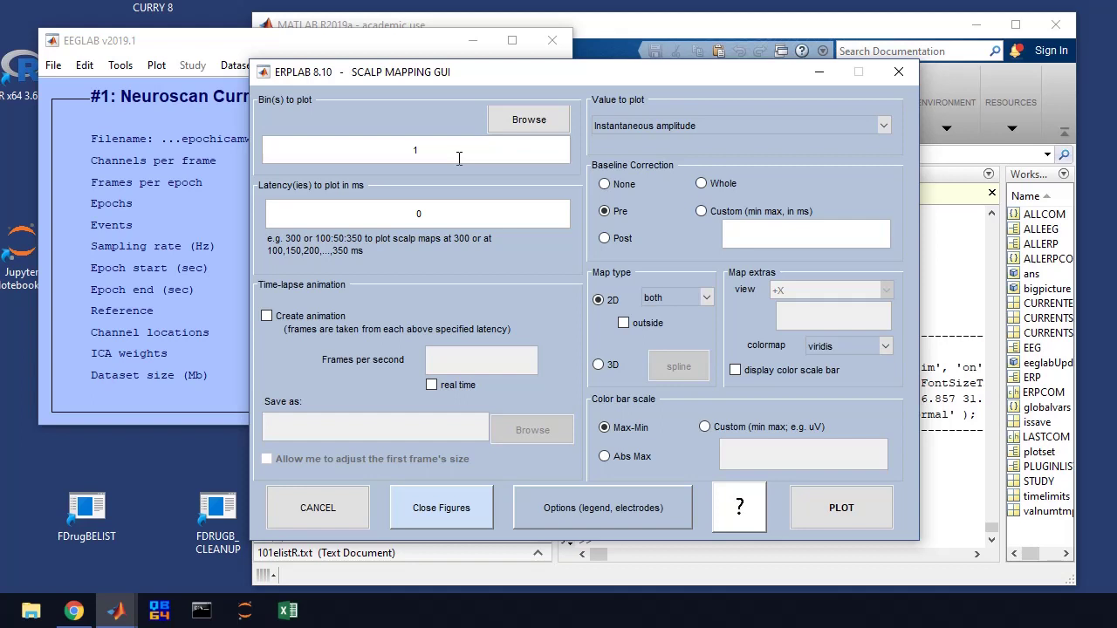
{"action": "left_click", "coordinate": [528, 118]}
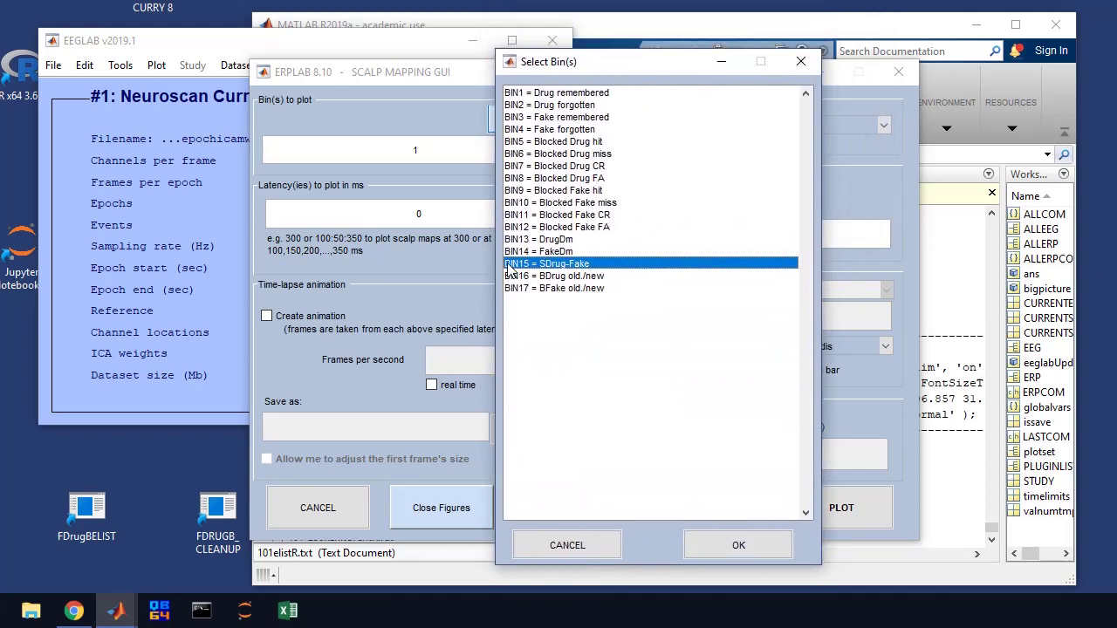
{"action": "left_click", "coordinate": [555, 276], "text": "ctrl"}
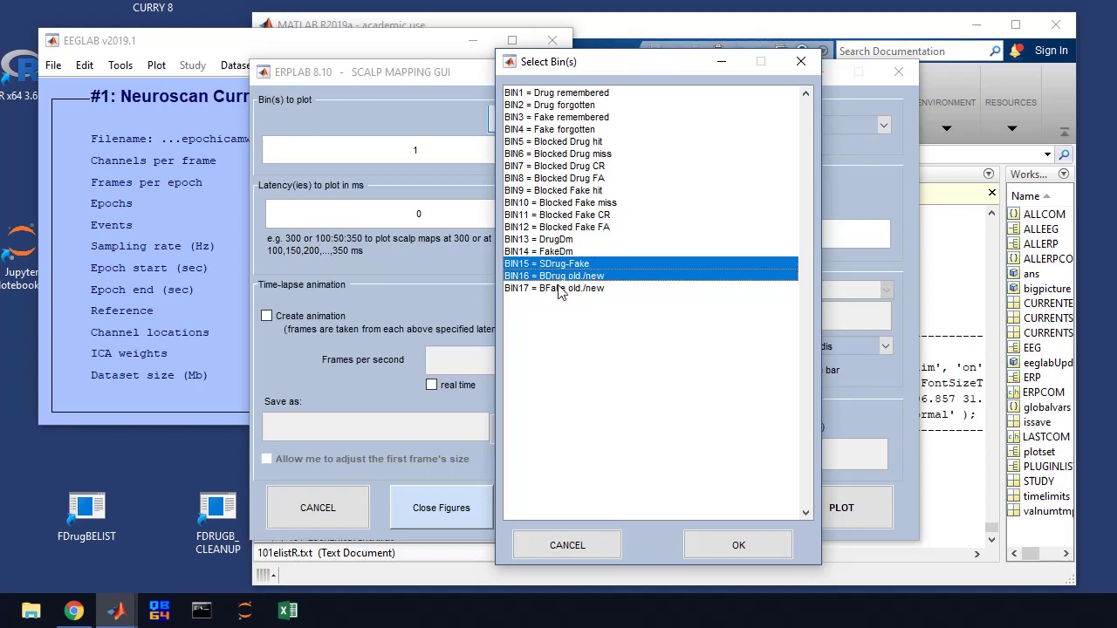
{"action": "left_click", "coordinate": [560, 288], "text": "ctrl"}
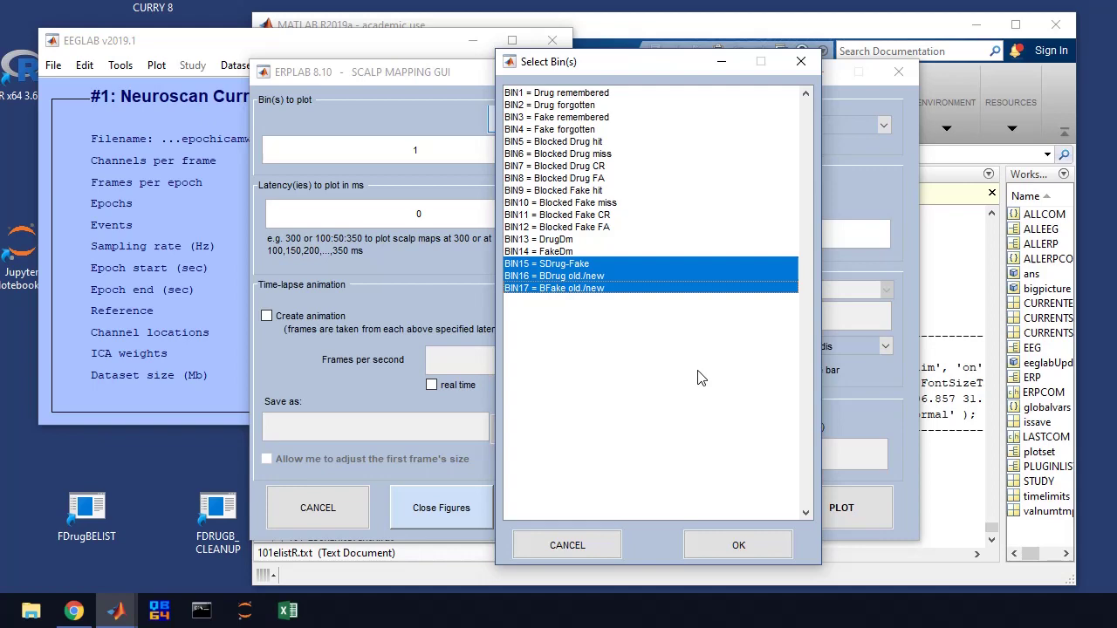
{"action": "left_click", "coordinate": [720, 555]}
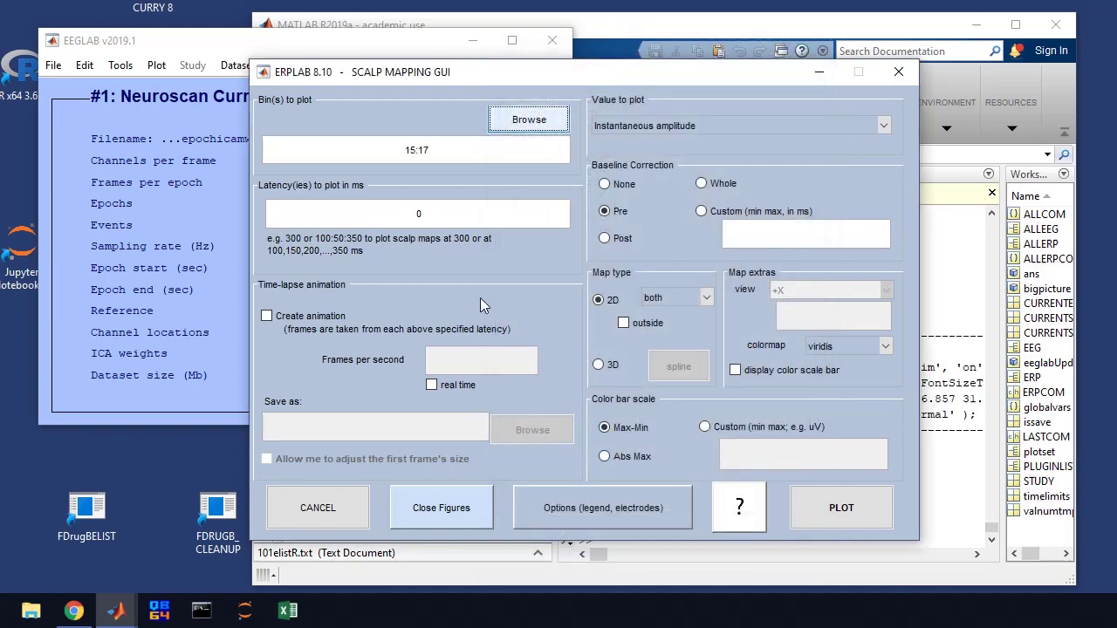
Map mean amplitude between two latencies, with windows 300–500 and 500–800 ms.
{"action": "left_click", "coordinate": [699, 124]}
{"action": "left_click", "coordinate": [671, 159]}
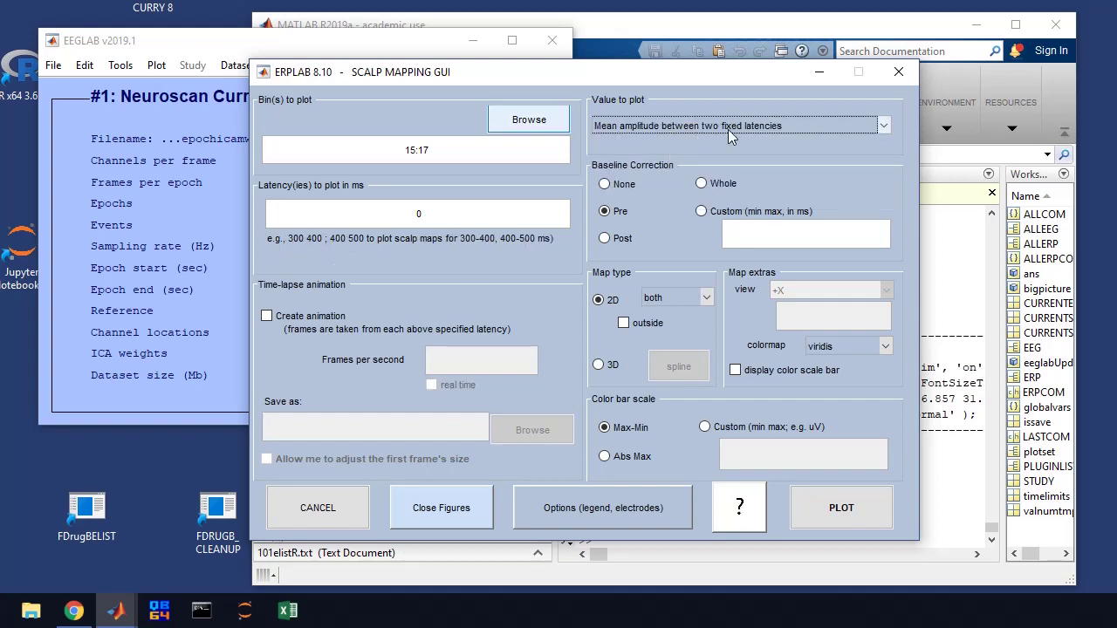
{"action": "left_click", "coordinate": [331, 206]}
{"action": "type", "text": "3"}
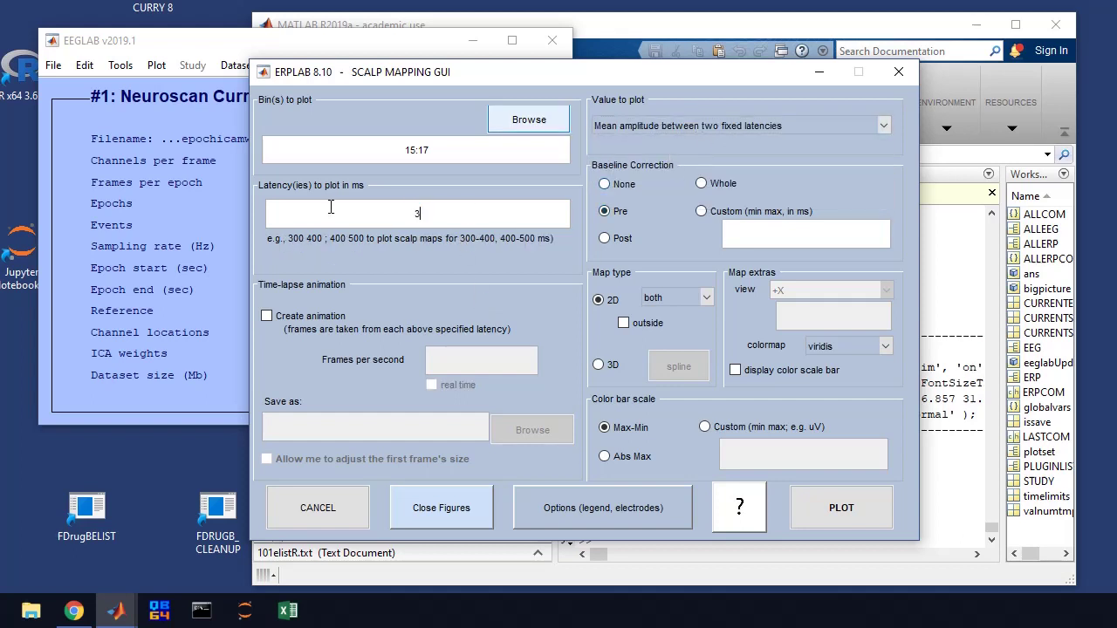
{"action": "type", "text": "00 500; 500 800"}
Choose the jet colormap with a colour scale bar and plot the scalp maps.
{"action": "left_click", "coordinate": [816, 347]}
{"action": "left_click", "coordinate": [817, 363]}
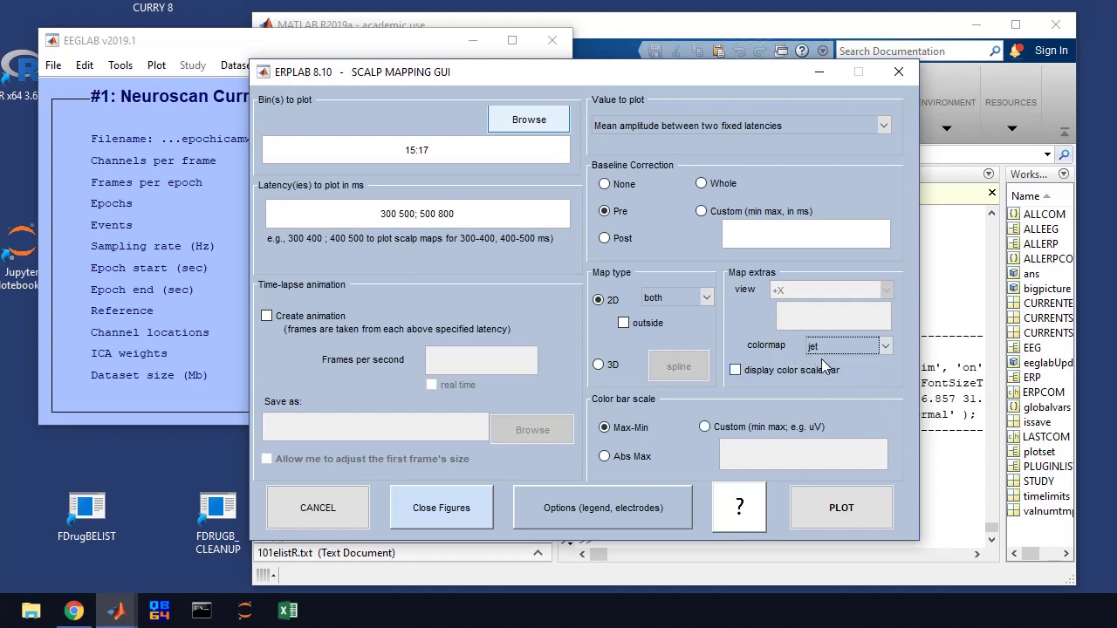
{"action": "left_click", "coordinate": [735, 369]}
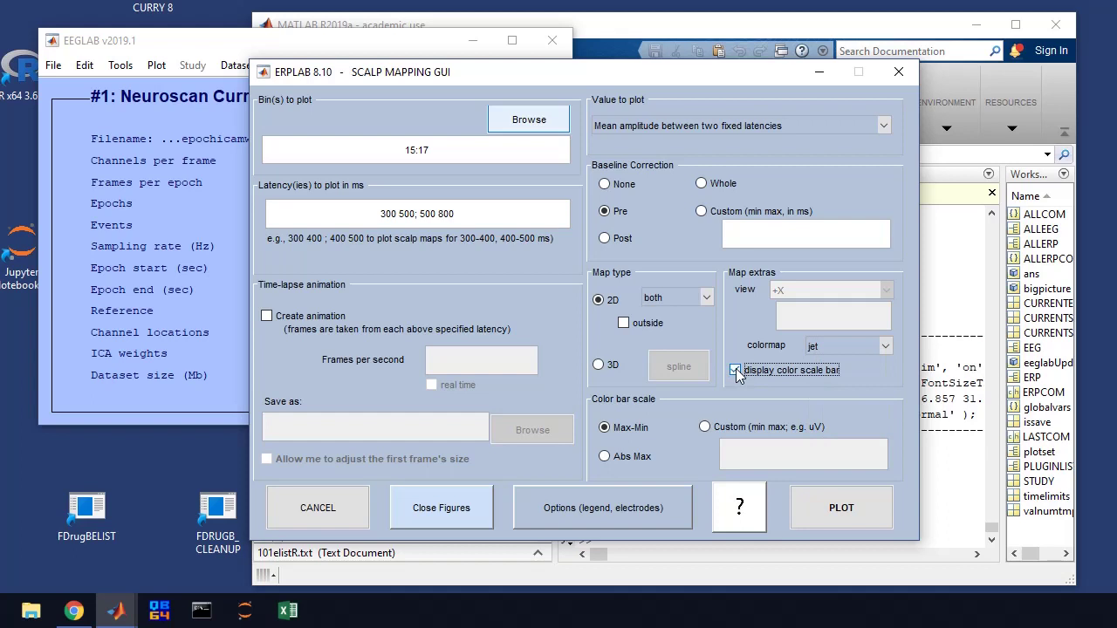
{"action": "left_click", "coordinate": [605, 458]}
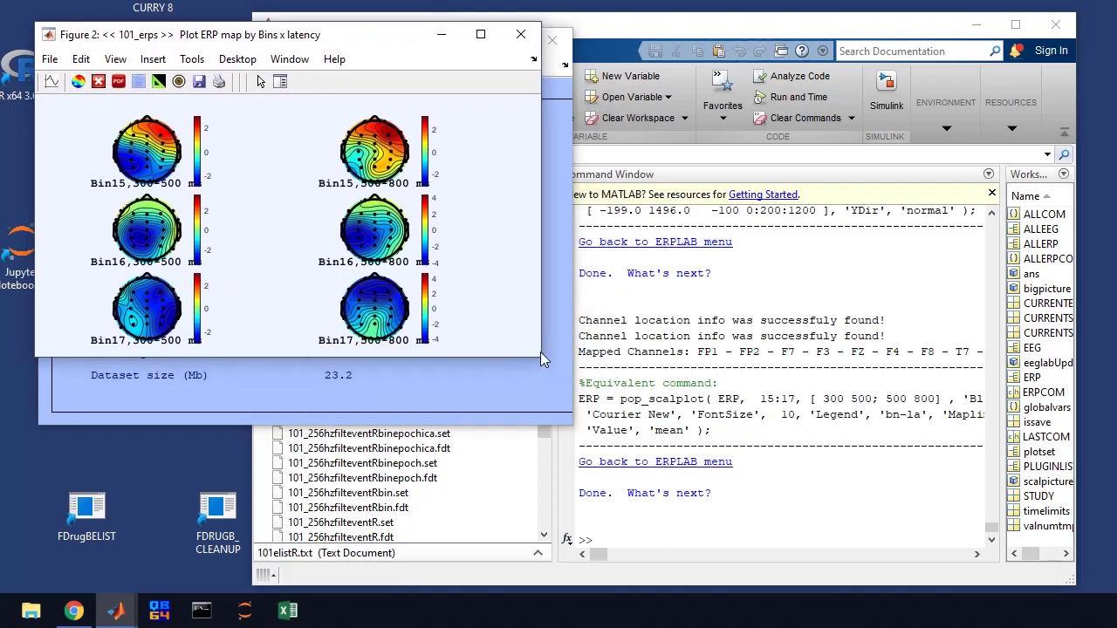
Stretch the Figure 2 window wider and taller to view the bin 15–17 maps, then close it.
{"action": "left_click_drag", "start_coordinate": [540, 352], "coordinate": [692, 375]}
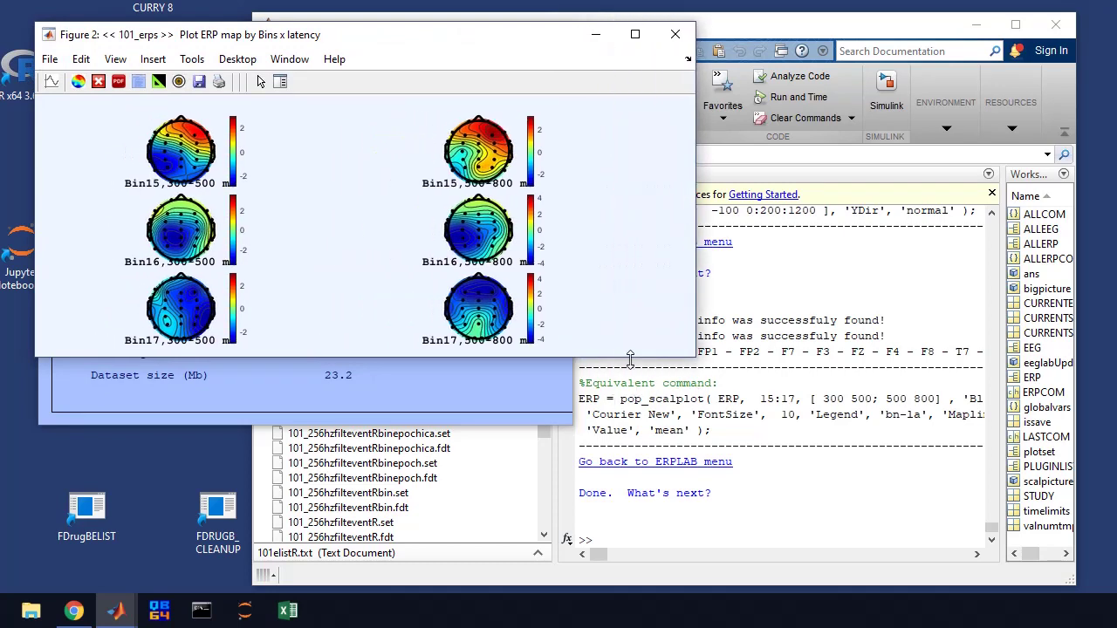
{"action": "left_click_drag", "start_coordinate": [623, 357], "coordinate": [638, 565]}
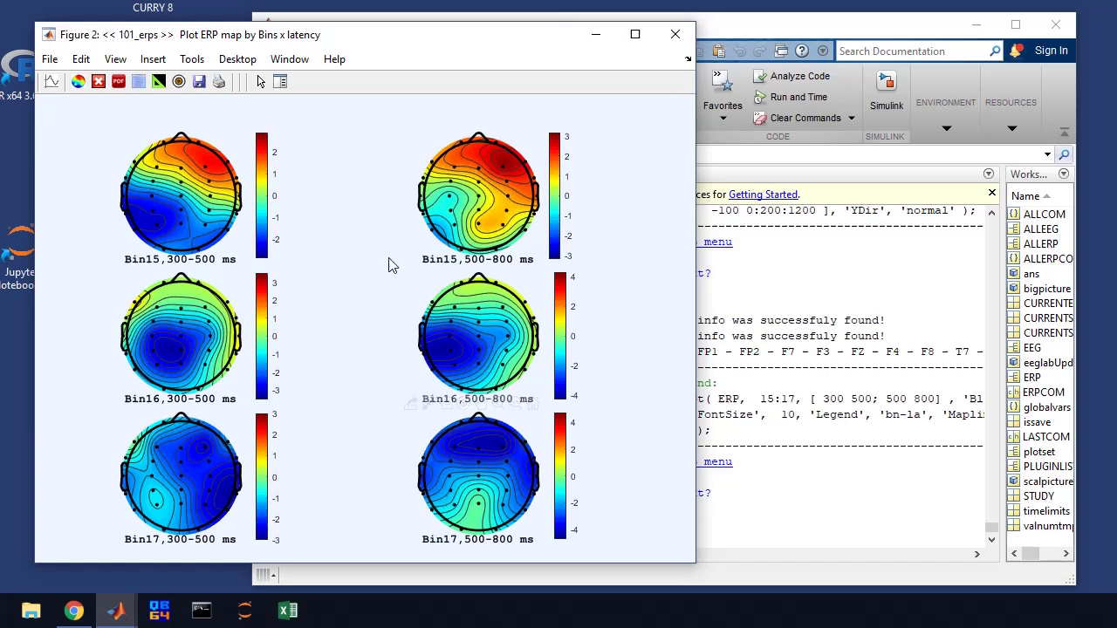
{"action": "left_click", "coordinate": [675, 36]}
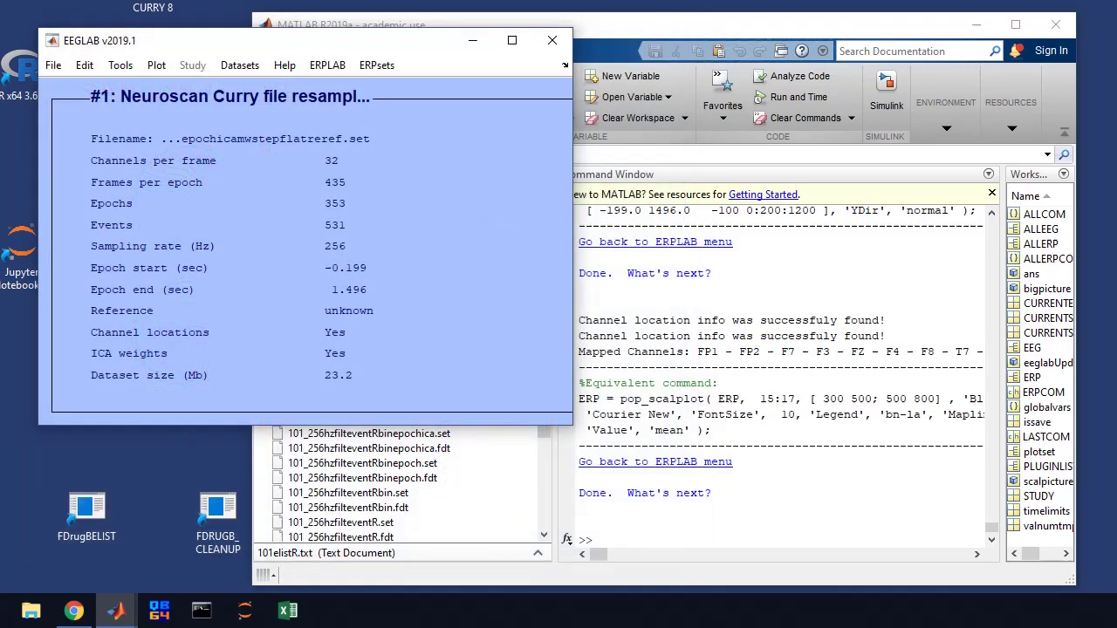